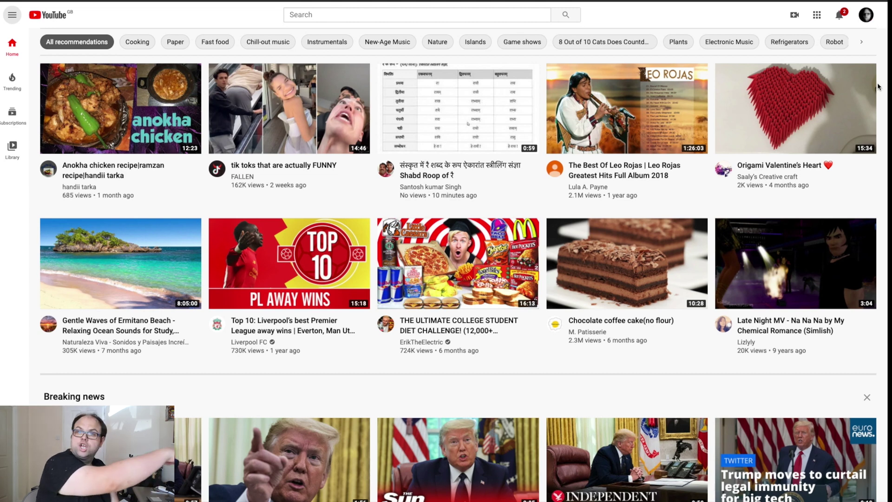
- Open YouTube Studio from the account and bring up the channel analytics overview
click(866, 18)
click(867, 18)
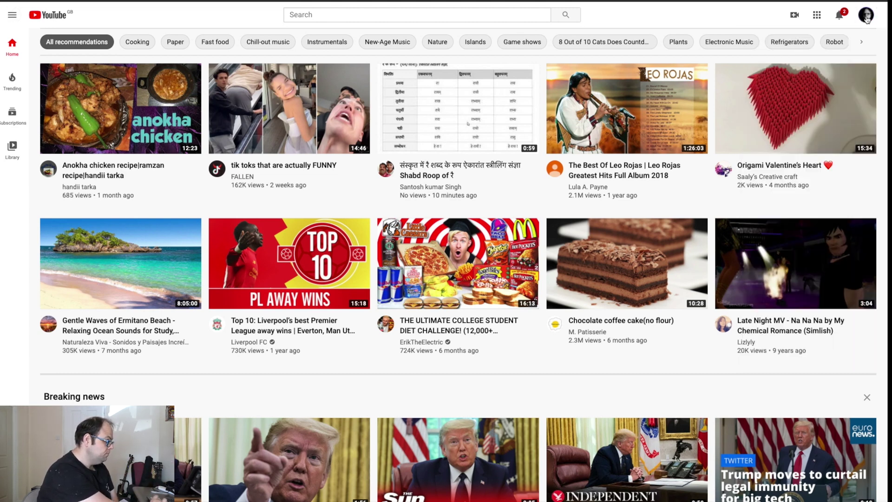
click(866, 18)
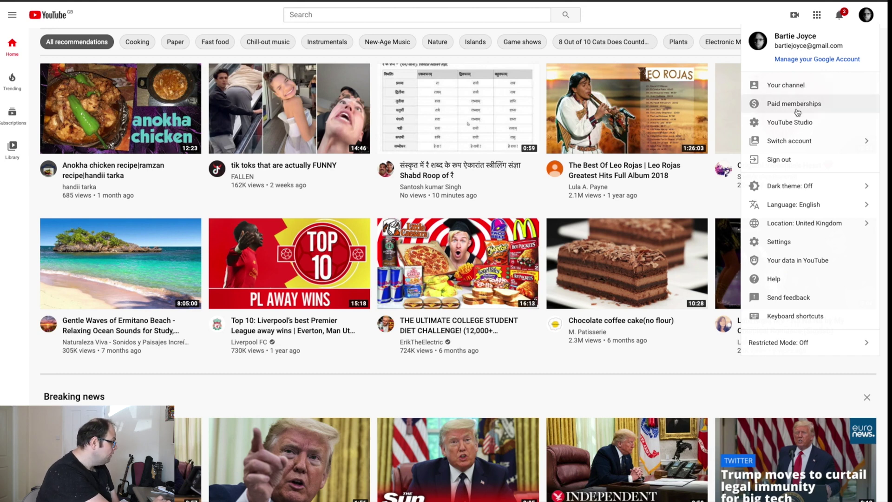
click(799, 124)
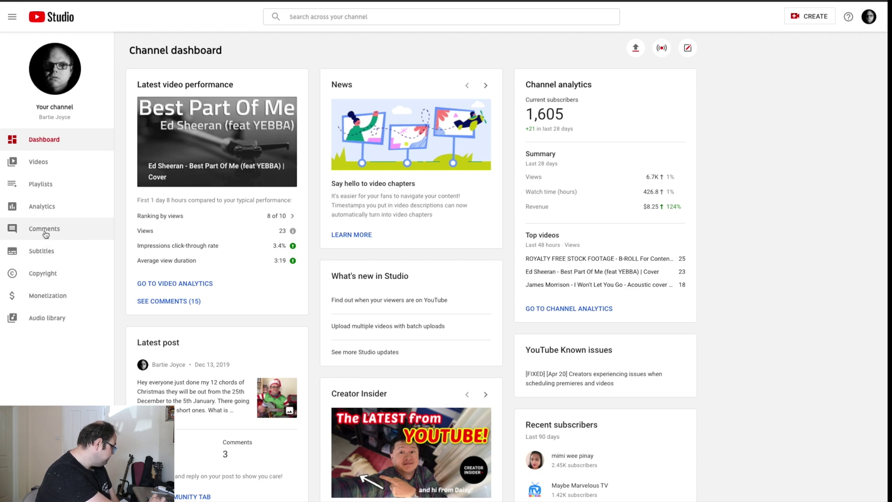
click(35, 206)
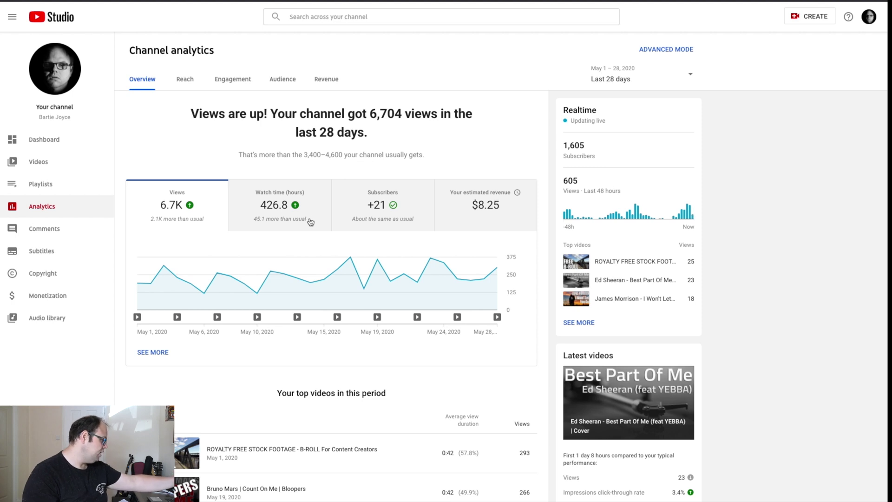
mouse_move(182, 226)
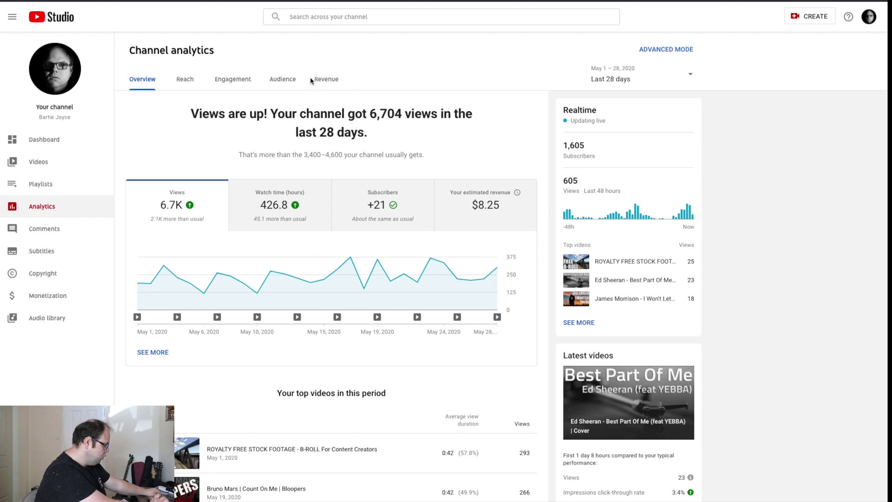
- Look through the channel's reach, engagement, audience and revenue reports for the last 28 days
click(185, 80)
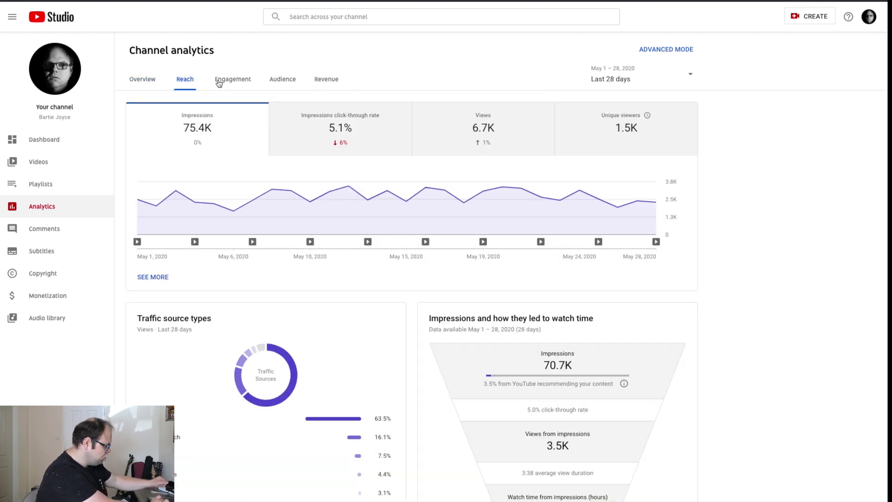
click(241, 83)
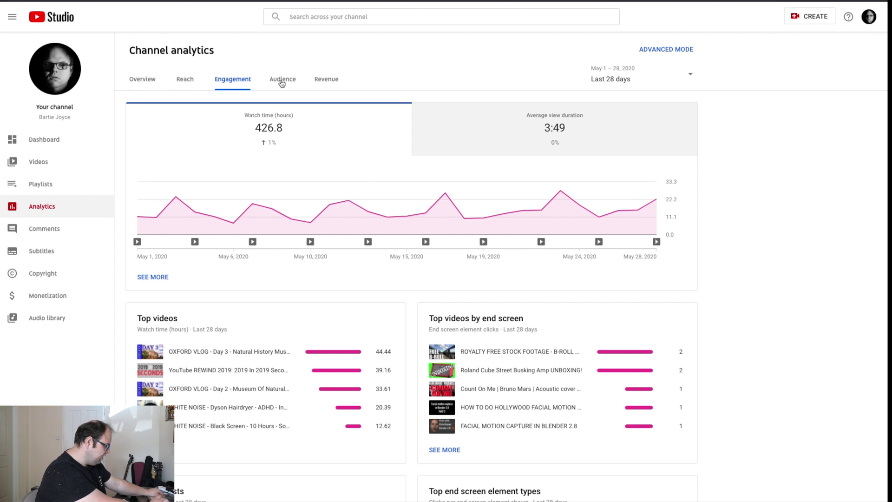
click(188, 85)
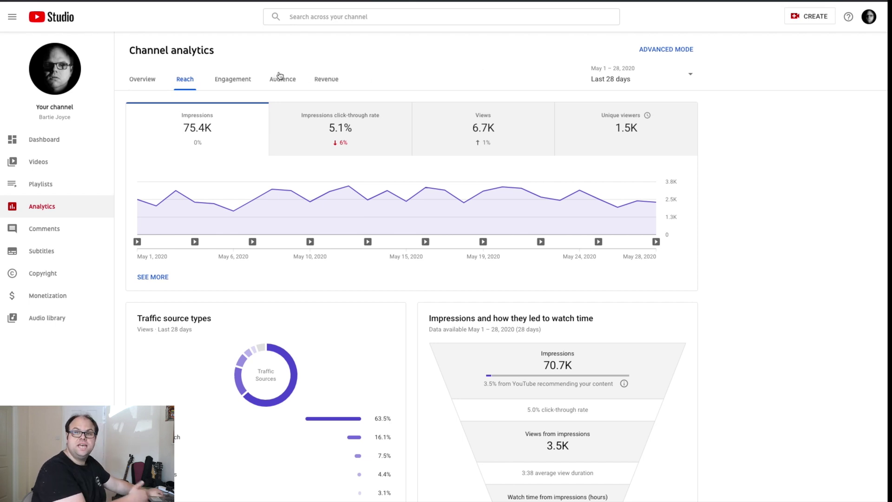
click(235, 80)
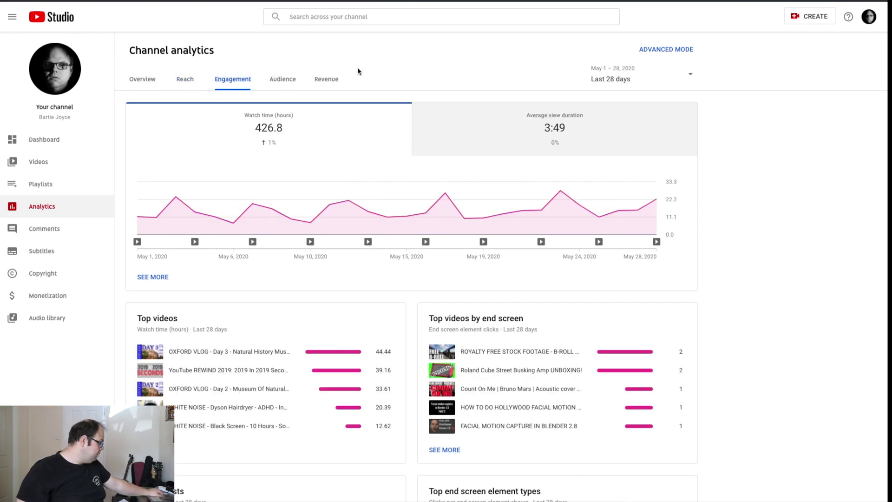
click(277, 76)
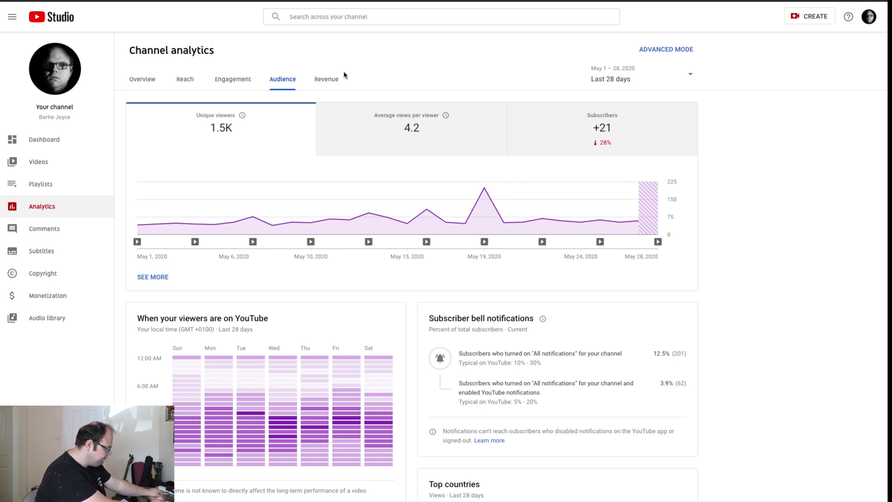
click(325, 80)
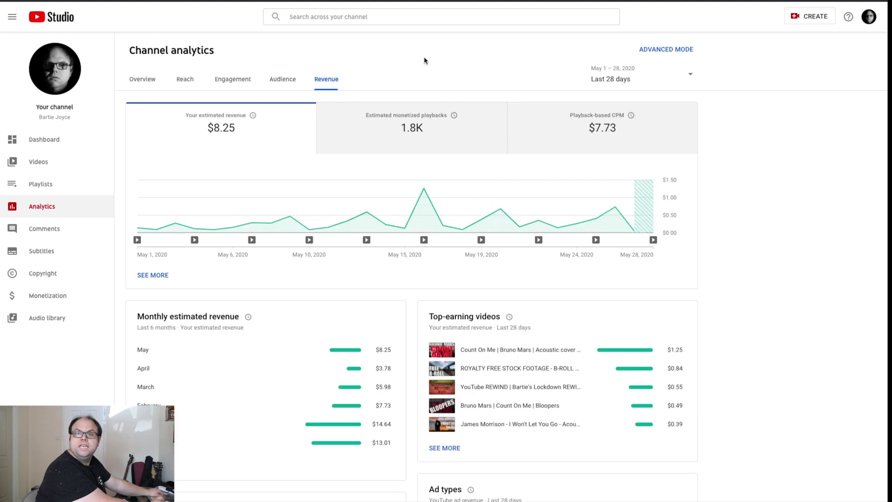
- Set the reporting period of the channel analytics to 2020
click(690, 78)
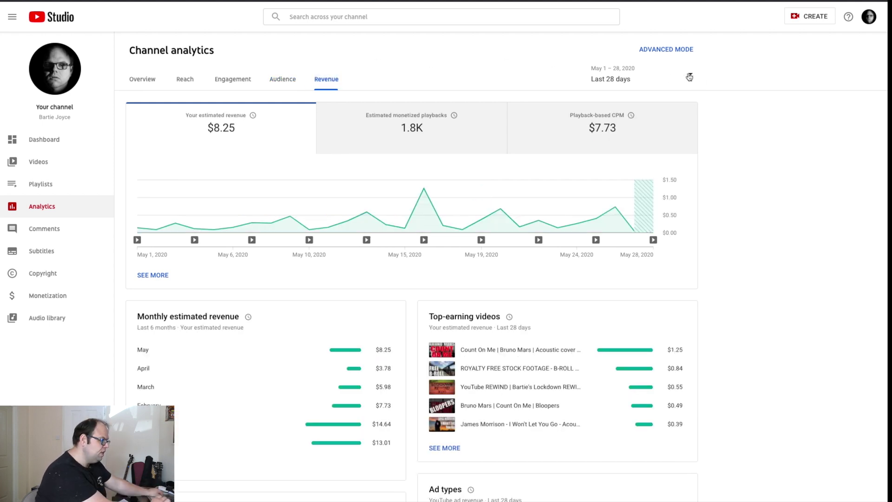
click(689, 77)
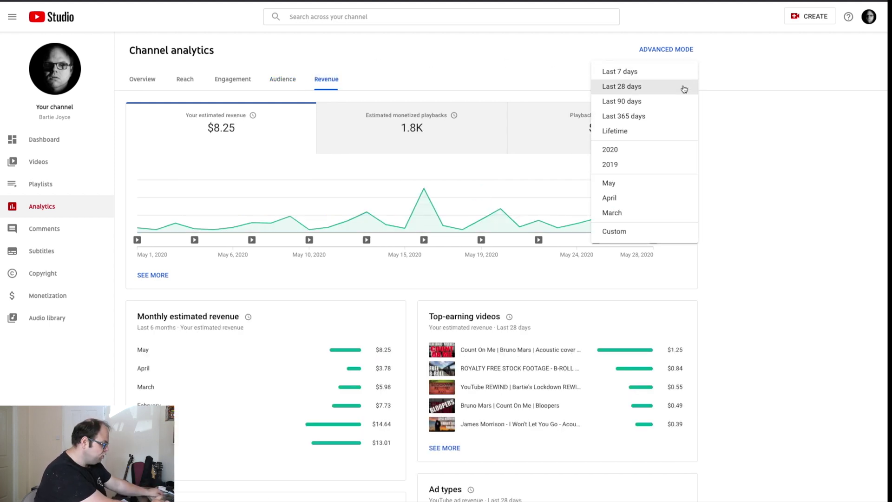
click(602, 150)
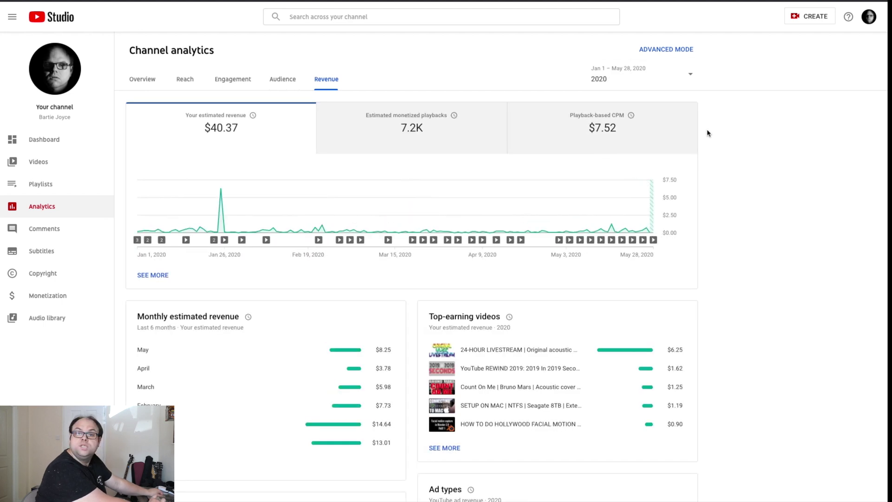
- Examine the channel's 2020 overview, including the views graph and the list of top videos in the period
click(142, 81)
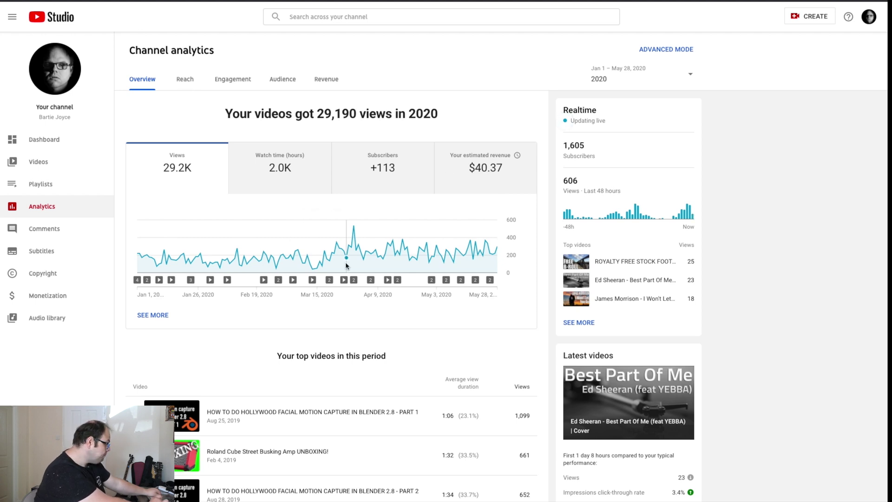
scroll(373, 360, down, 1)
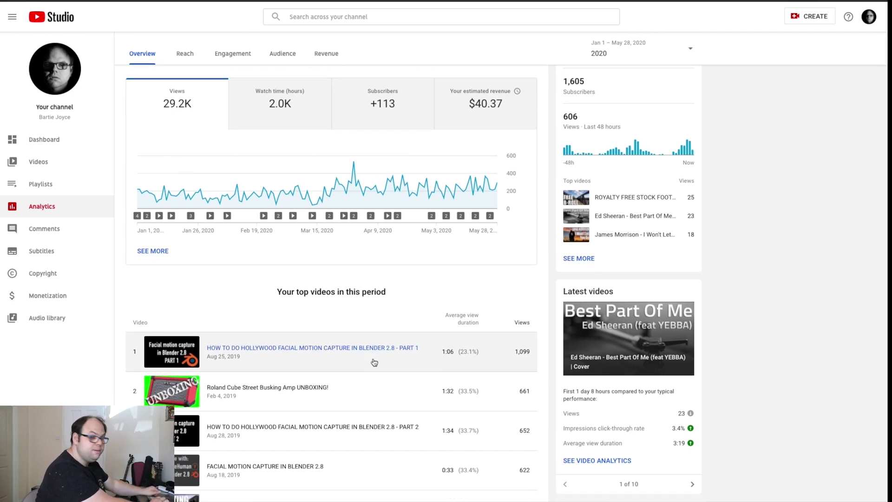
scroll(374, 362, down, 1)
scroll(375, 361, down, 1)
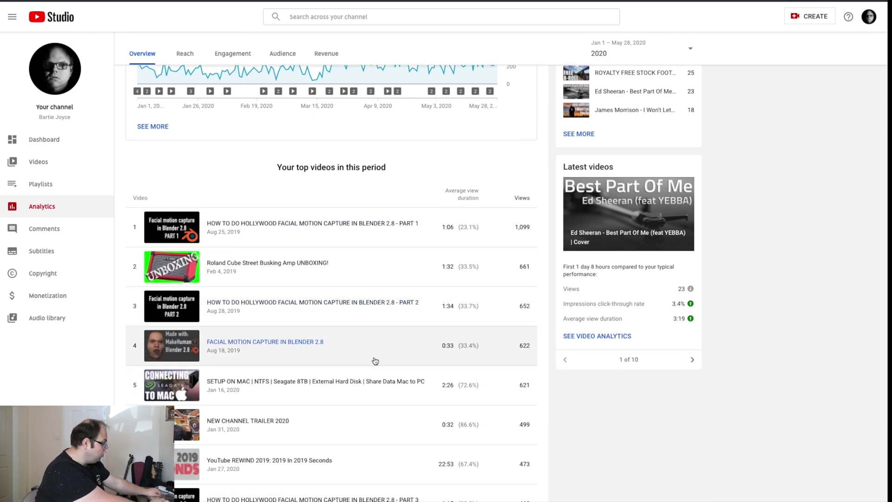
scroll(375, 358, down, 1)
scroll(374, 353, down, 1)
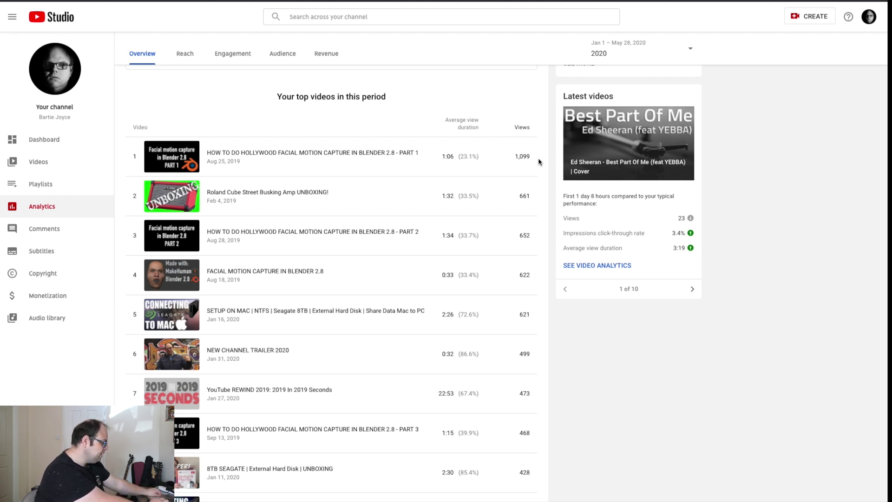
scroll(538, 162, up, 5)
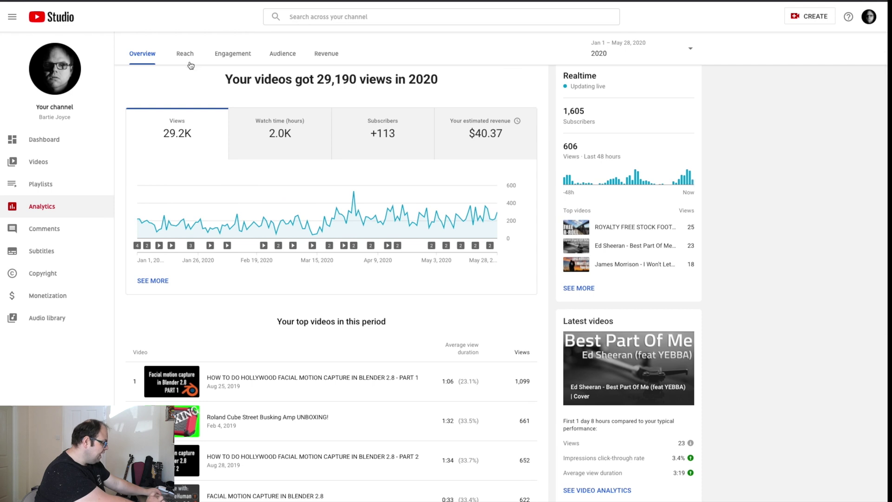
- Review the channel's 2020 reach and engagement reports, and the audience report down to top countries, age and gender
click(183, 55)
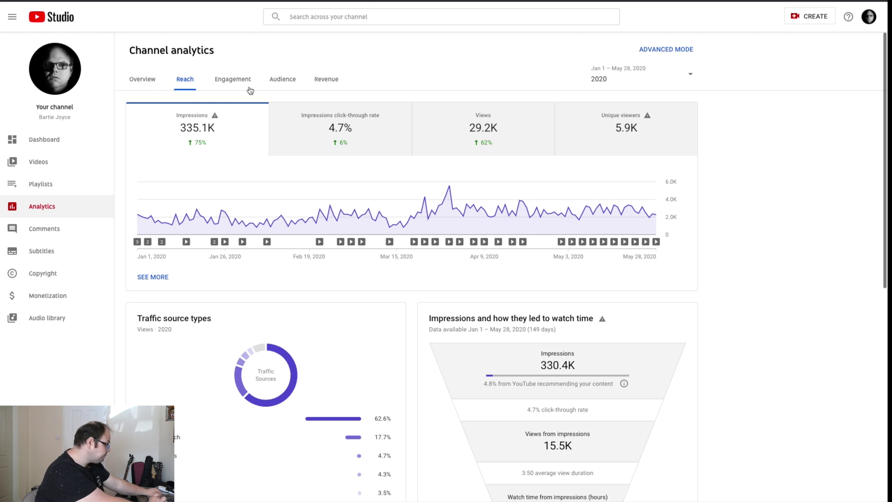
click(226, 79)
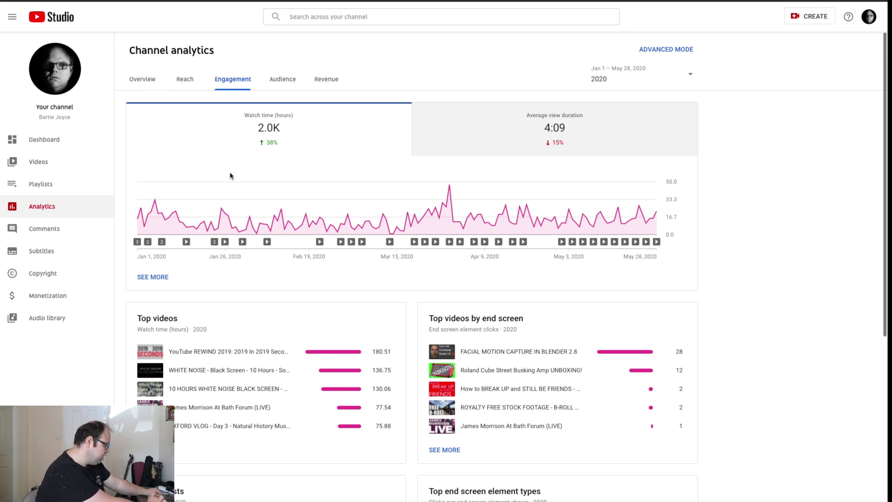
click(283, 78)
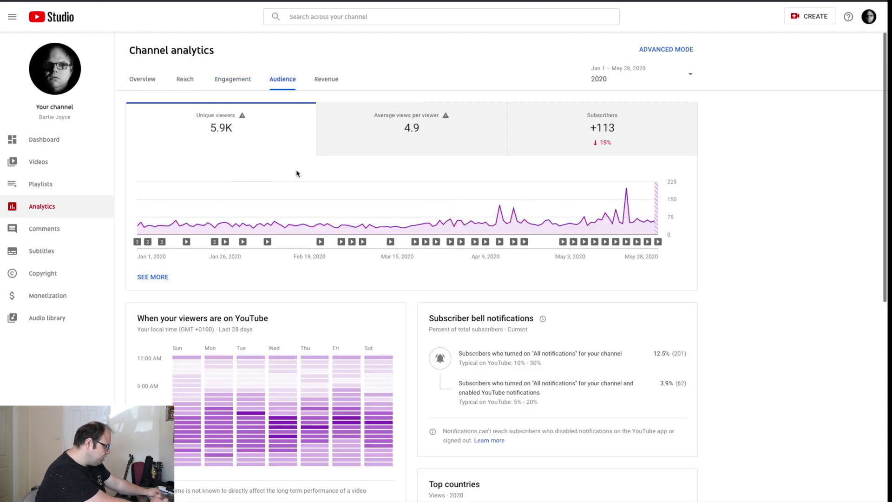
mouse_move(377, 194)
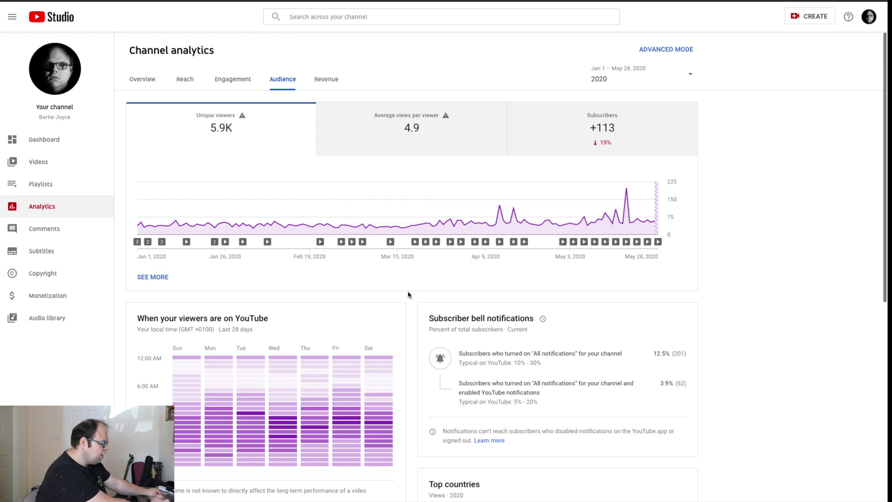
scroll(409, 294, down, 4)
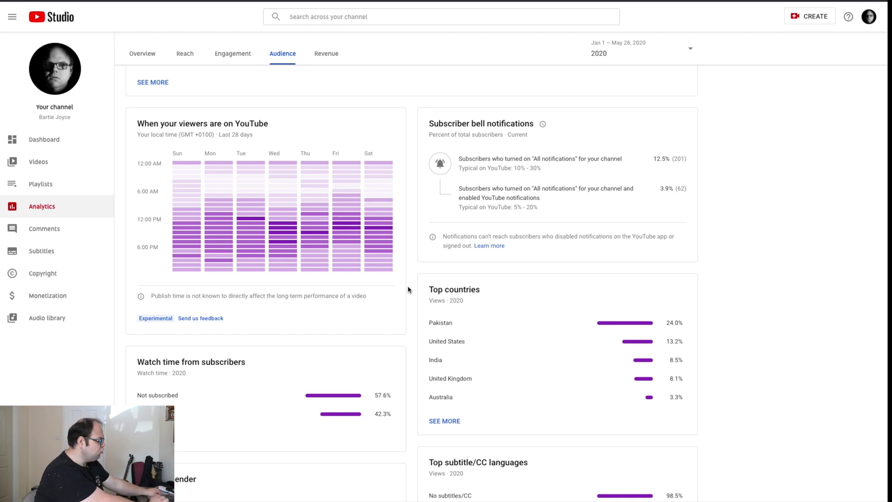
scroll(408, 289, down, 3)
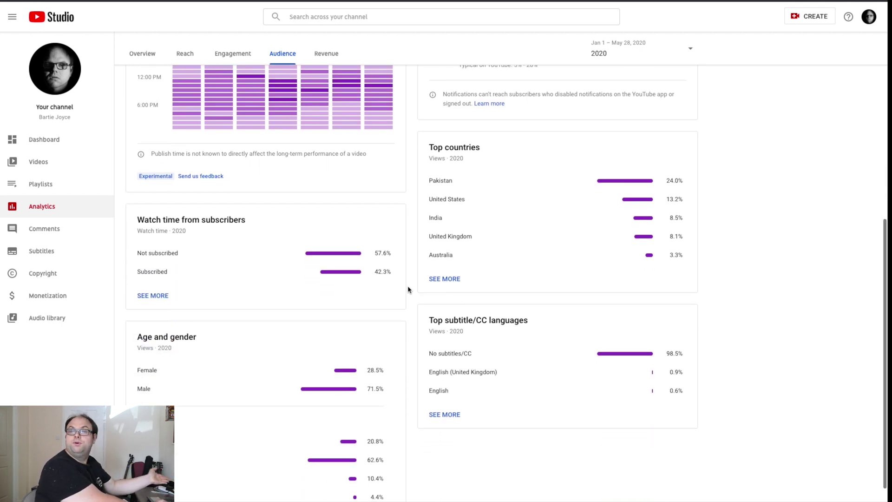
scroll(408, 289, down, 1)
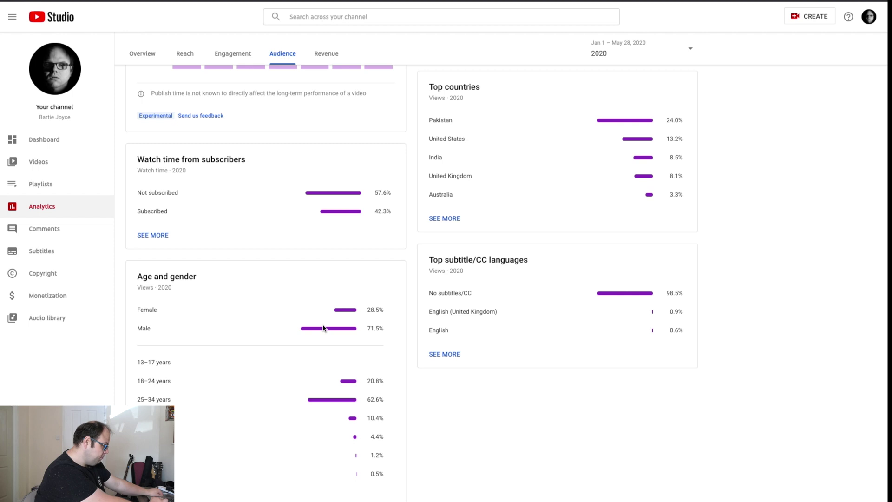
scroll(324, 328, up, 1)
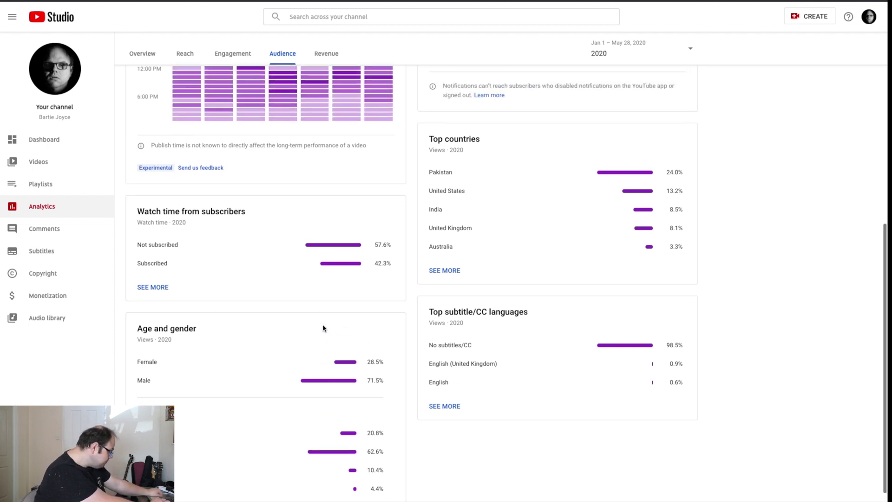
scroll(324, 328, up, 3)
scroll(324, 328, up, 5)
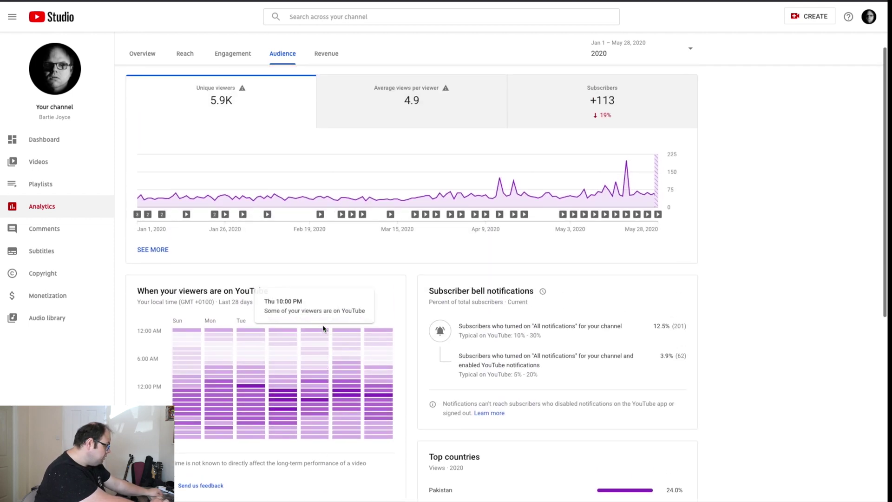
- Examine the channel's 2020 revenue report, including monthly revenue, top-earning videos, revenue sources and ad types
click(327, 67)
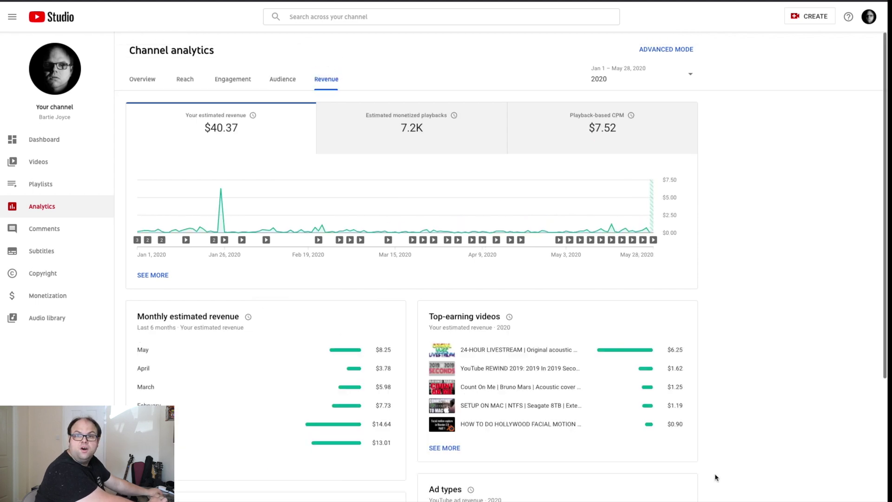
scroll(706, 475, down, 4)
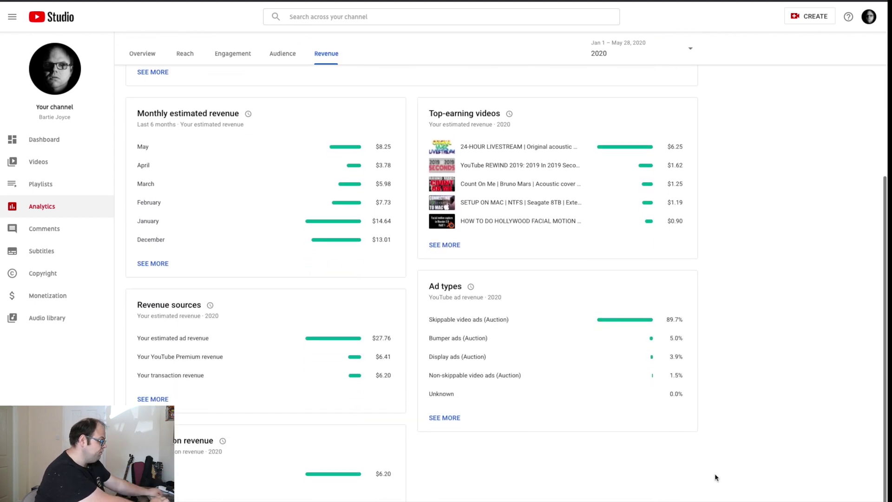
scroll(716, 477, up, 4)
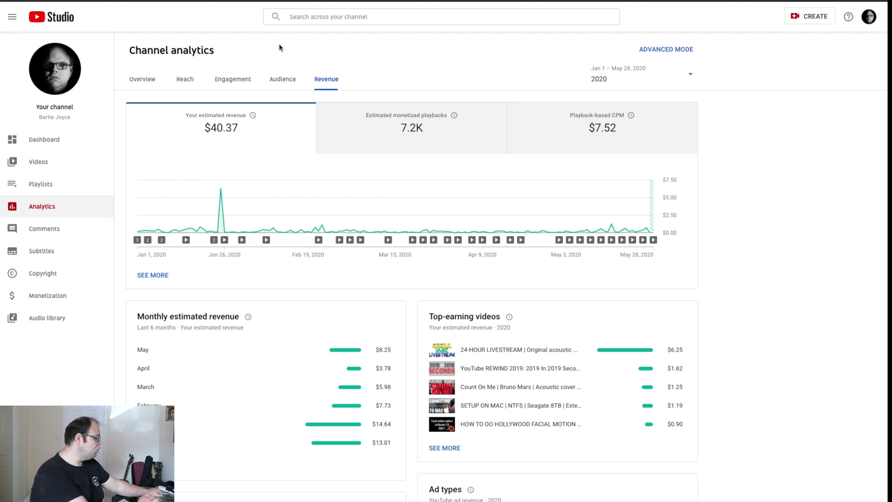
- From the channel's videos, open the analytics of "Ed Sheeran - Best Part Of Me (feat YEBBA) | Cover" and show its reach report
click(35, 168)
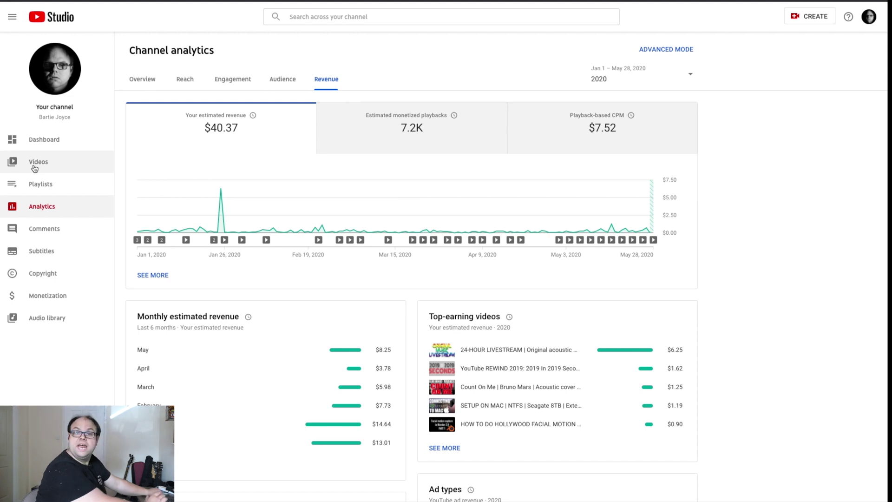
click(35, 168)
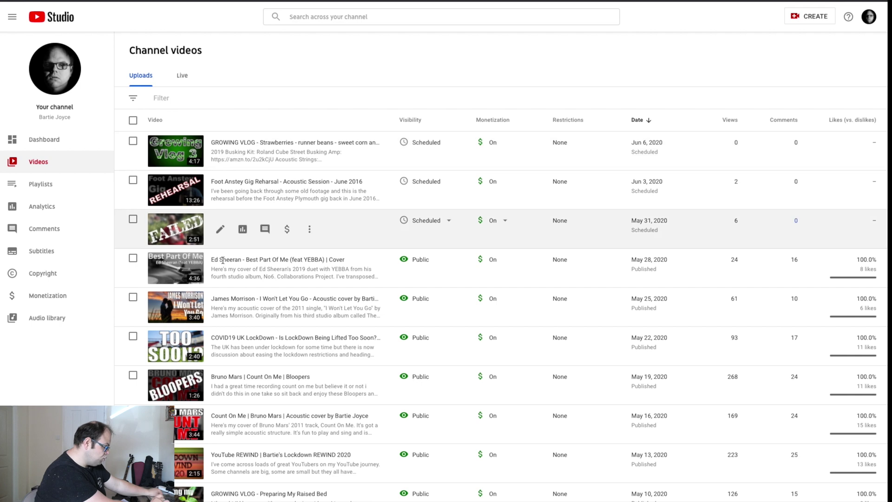
click(243, 268)
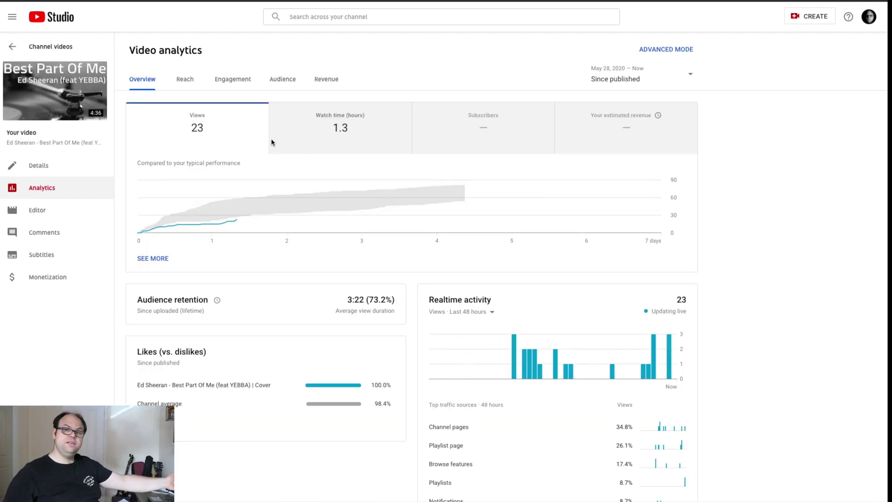
click(183, 80)
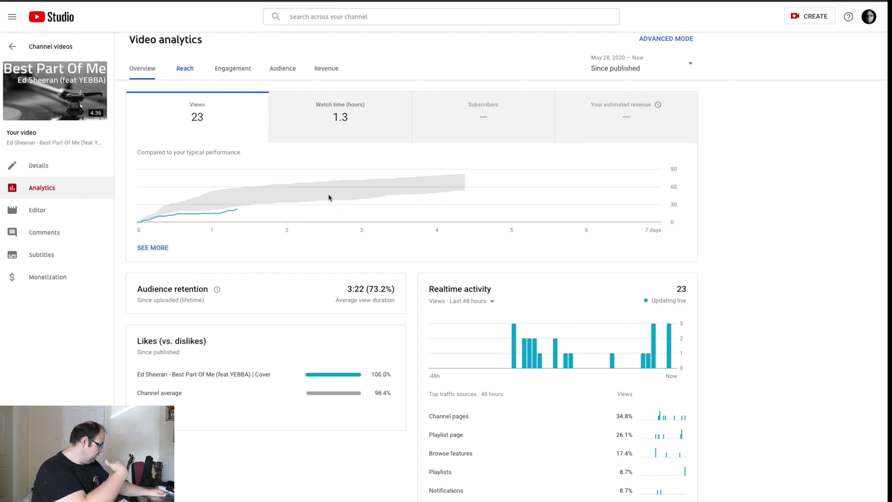
- Review the engagement, audience and revenue reports of the Ed Sheeran cover video, and open its monetization page
click(232, 69)
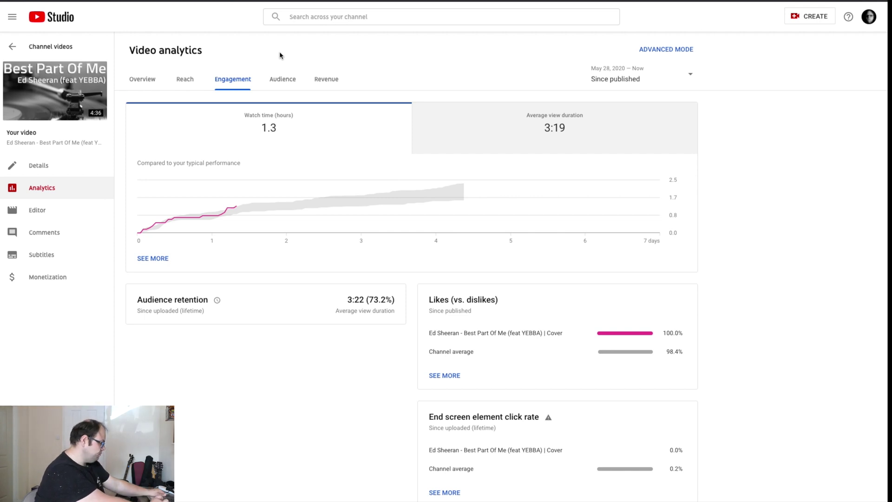
click(282, 80)
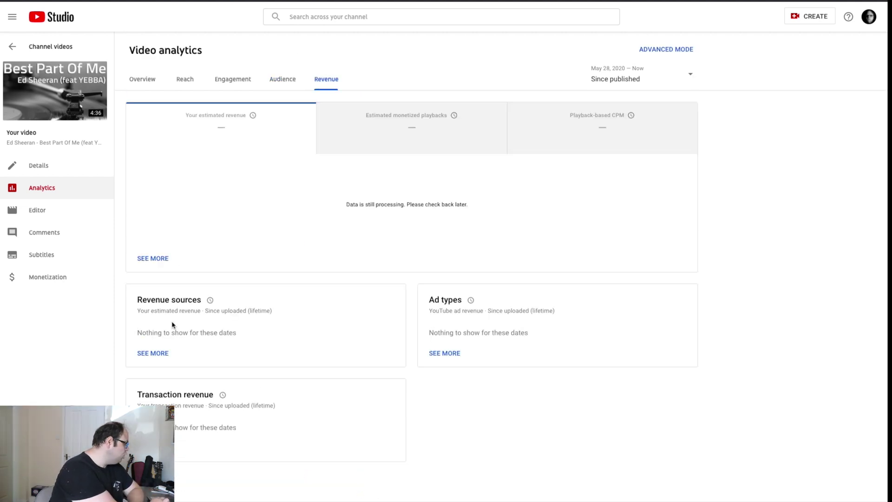
click(44, 278)
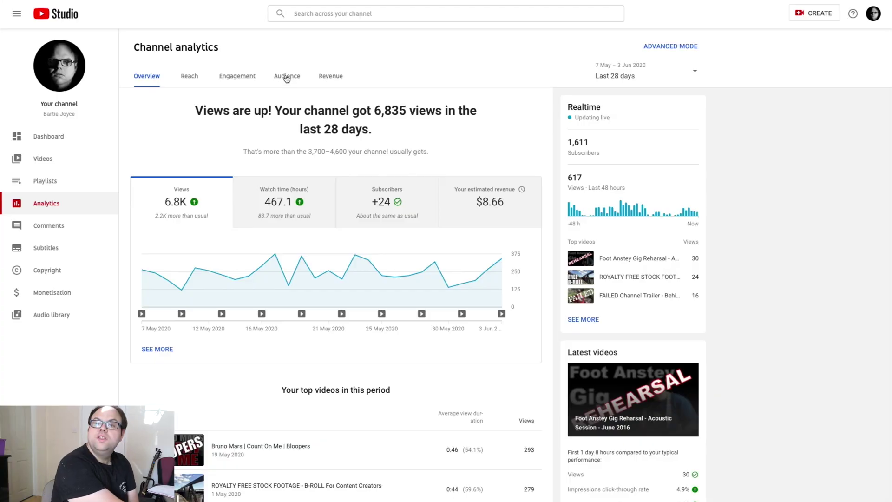
- Browse the channel's uploaded videos back to February 2020, comparing their visibility, monetisation, views, comments and likes
click(37, 161)
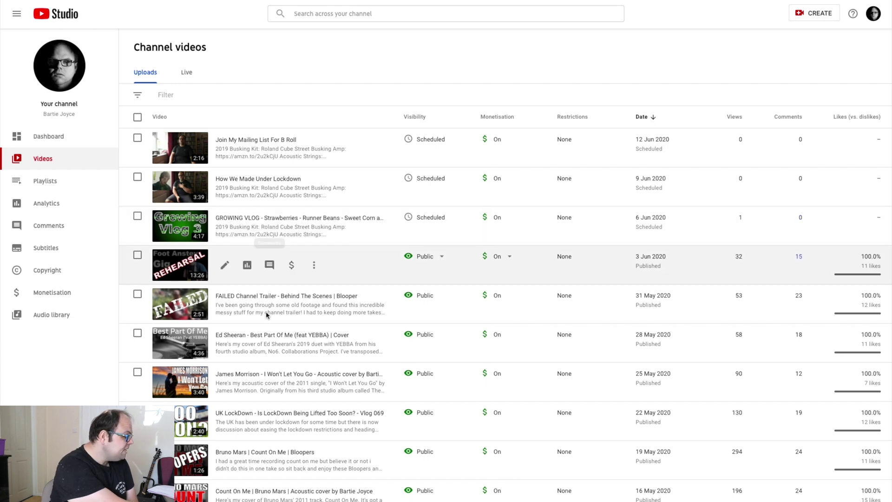
scroll(270, 346, down, 3)
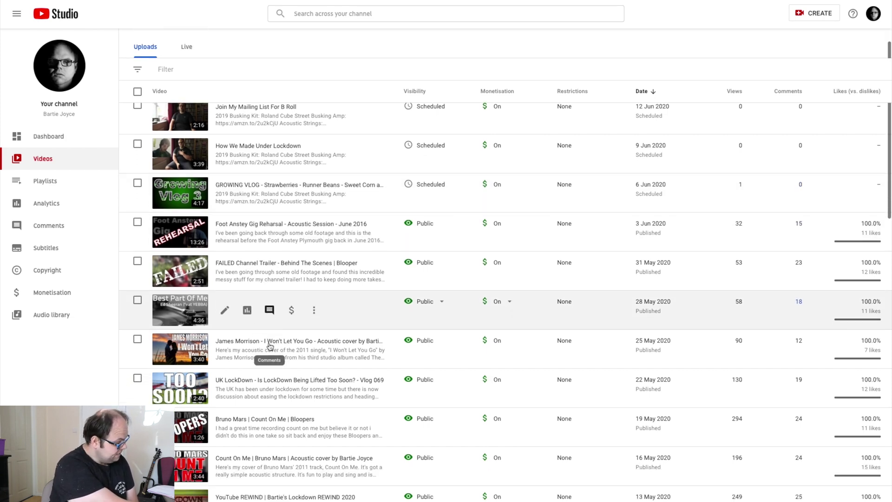
scroll(269, 346, down, 8)
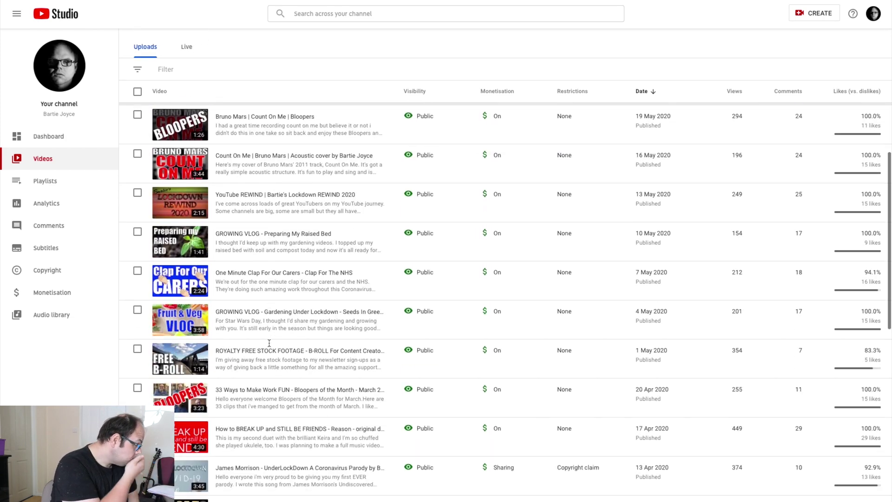
scroll(270, 346, up, 3)
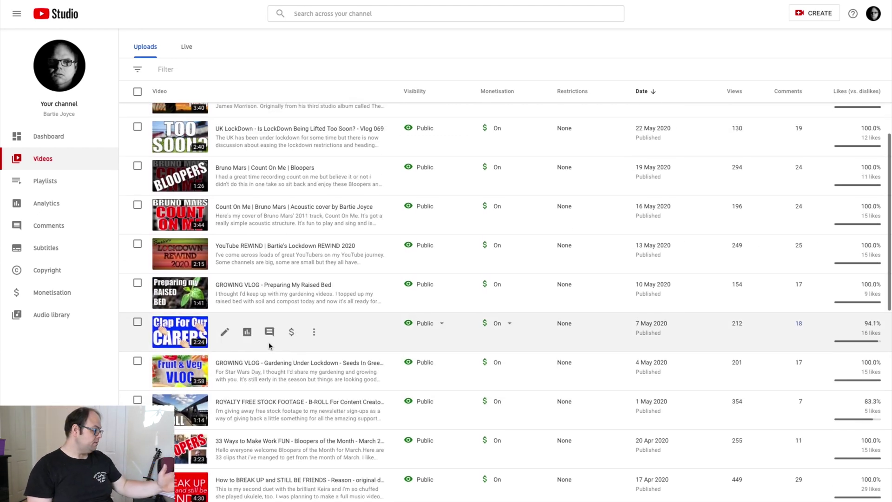
scroll(270, 346, up, 2)
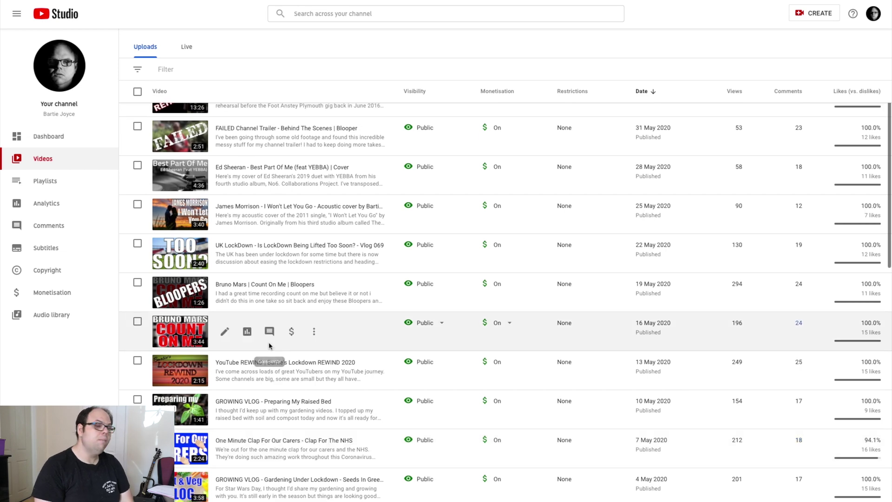
scroll(270, 346, down, 2)
scroll(270, 346, down, 1)
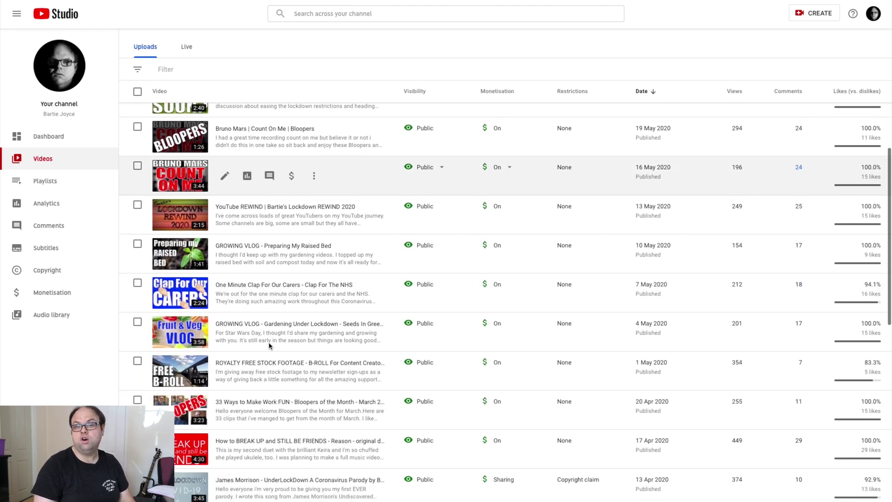
scroll(269, 346, up, 2)
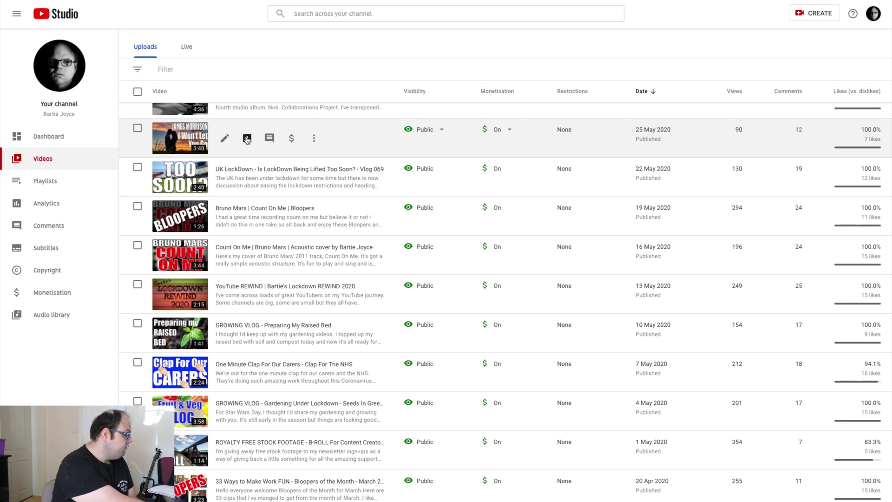
scroll(311, 356, down, 5)
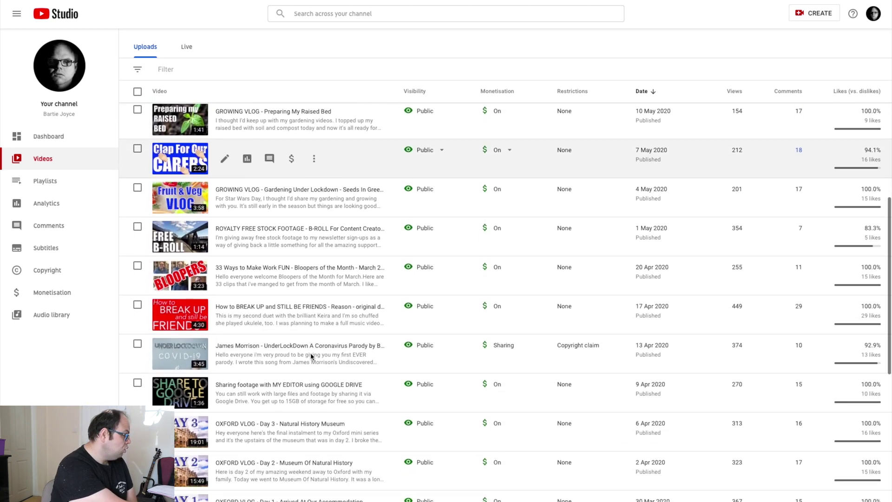
scroll(312, 357, down, 4)
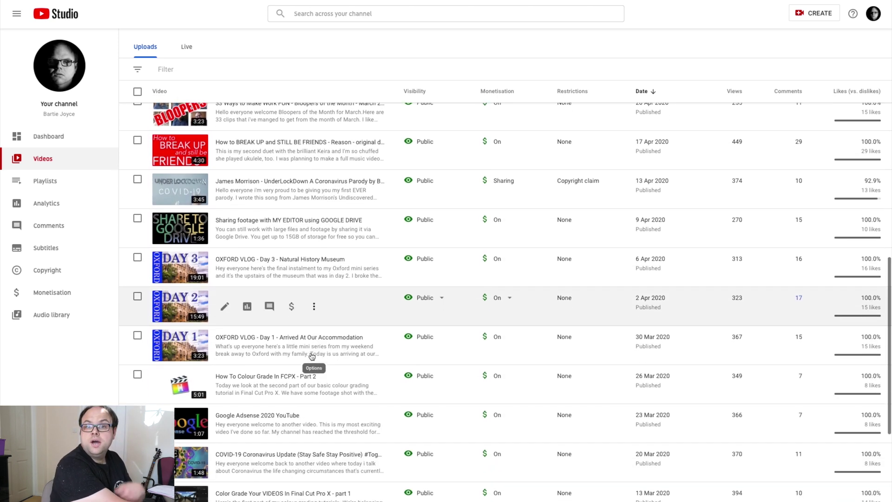
scroll(311, 356, down, 4)
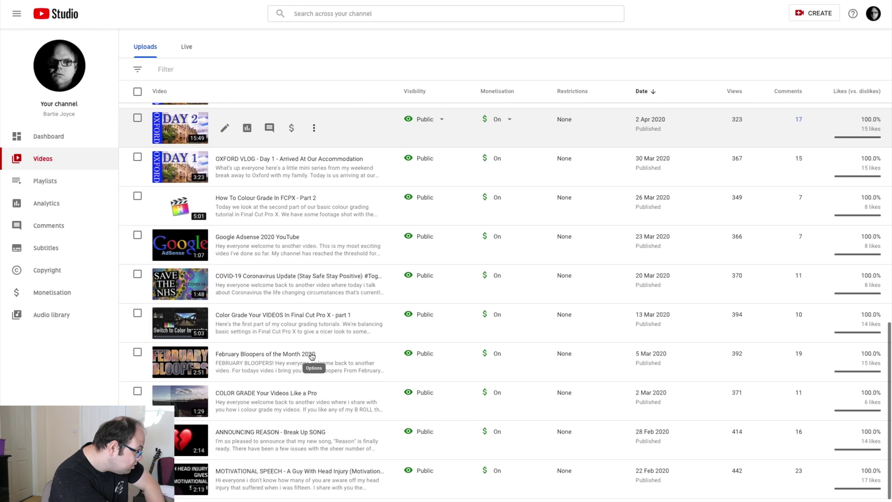
scroll(312, 357, up, 10)
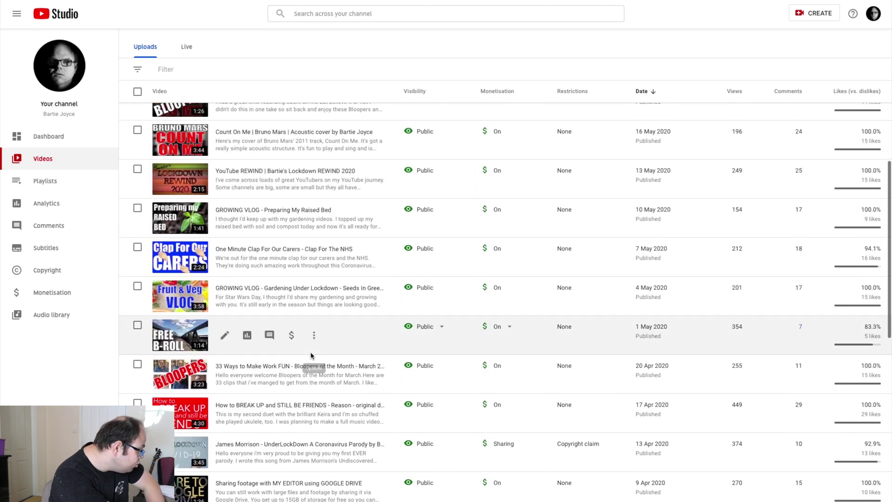
scroll(310, 353, up, 1)
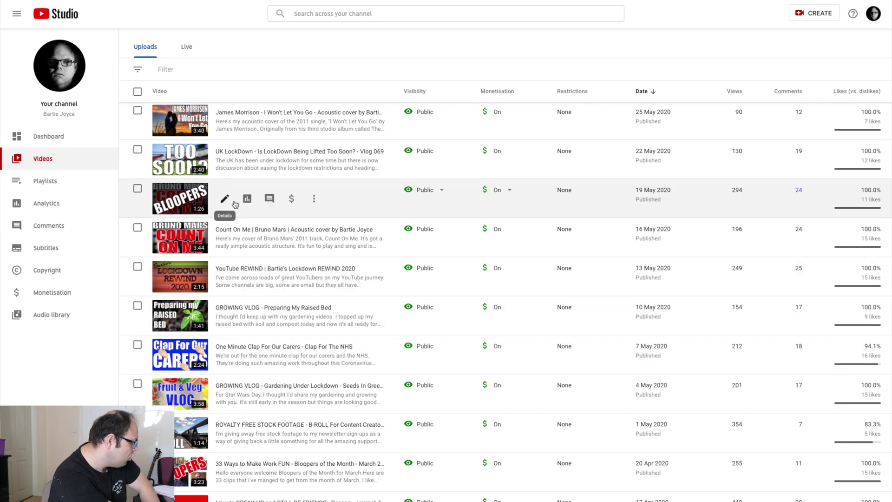
- Open the analytics of "Bruno Mars | Count On Me | Bloopers" and examine its overview, including the watch time and subscribers graphs
click(248, 203)
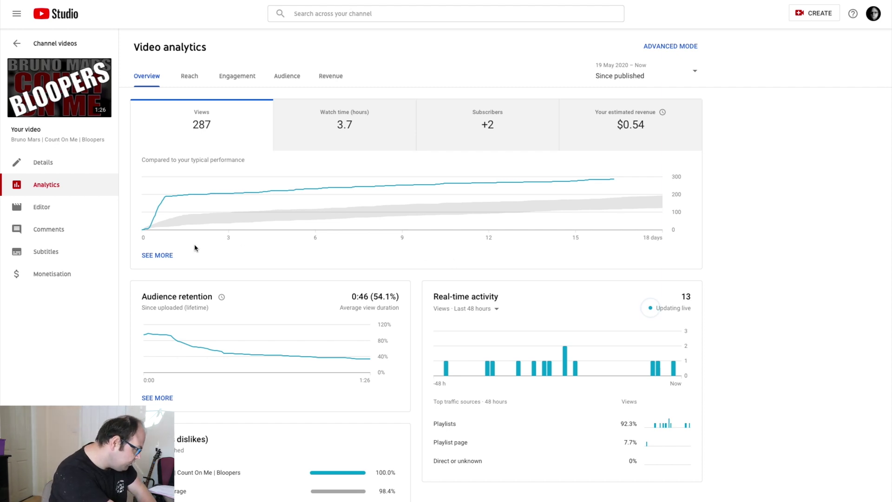
scroll(192, 258, down, 1)
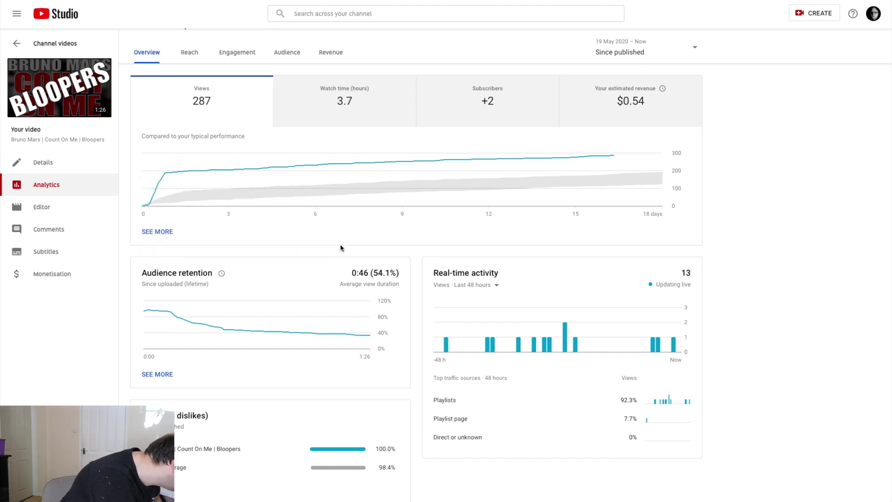
scroll(341, 248, up, 1)
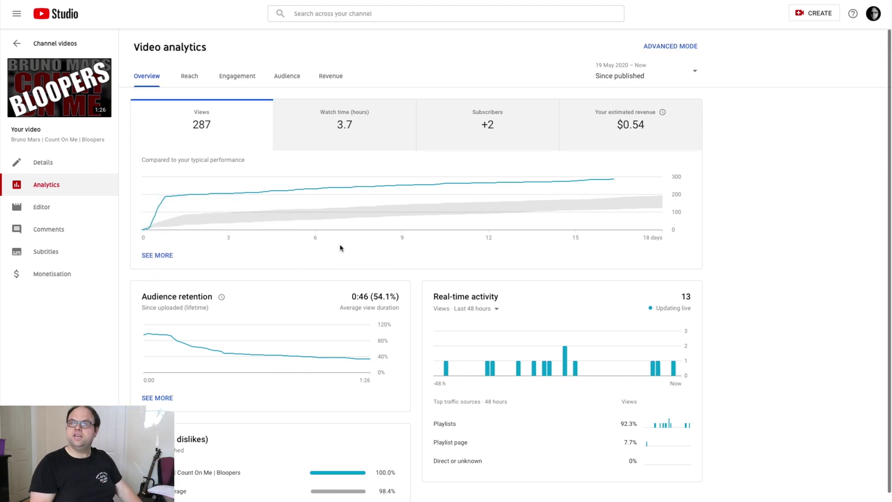
mouse_move(188, 218)
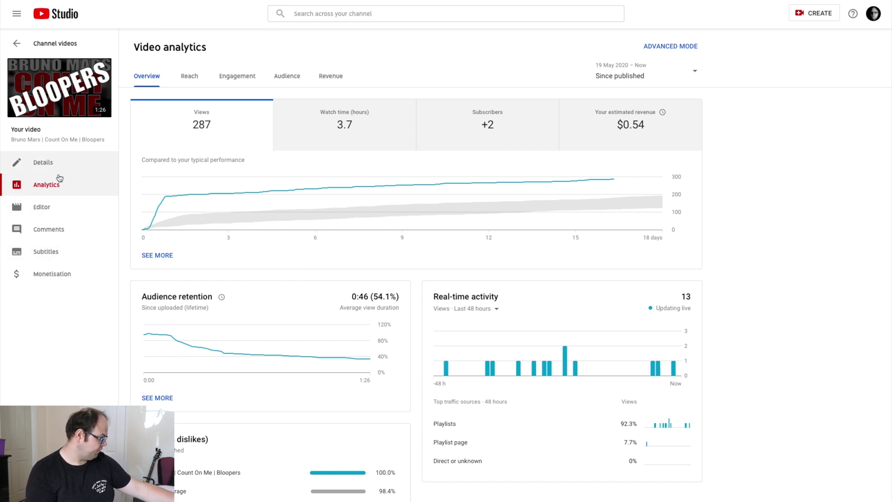
scroll(324, 265, down, 1)
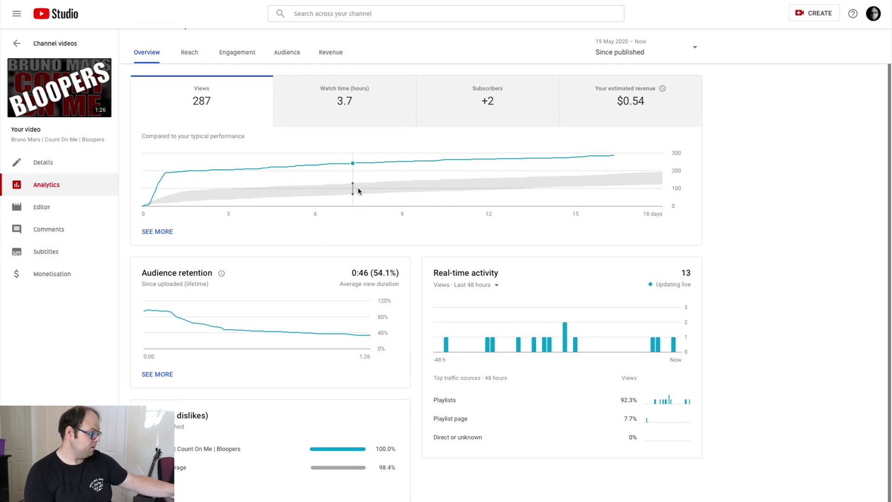
click(338, 103)
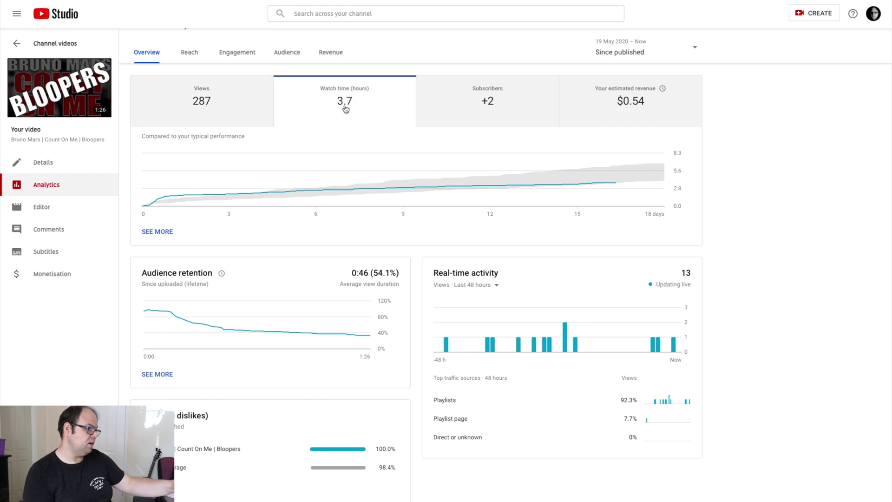
click(467, 114)
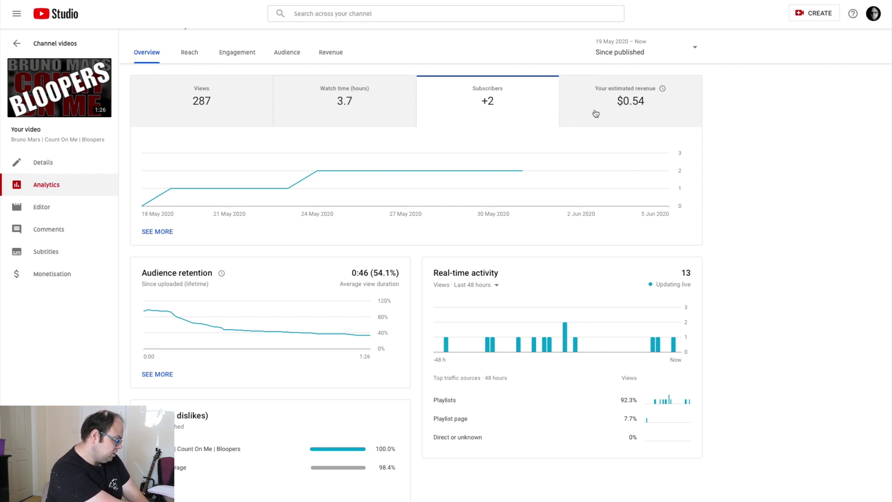
- Examine the Bloopers video's reach report, including traffic source types, external traffic and how impressions led to watch time
click(192, 54)
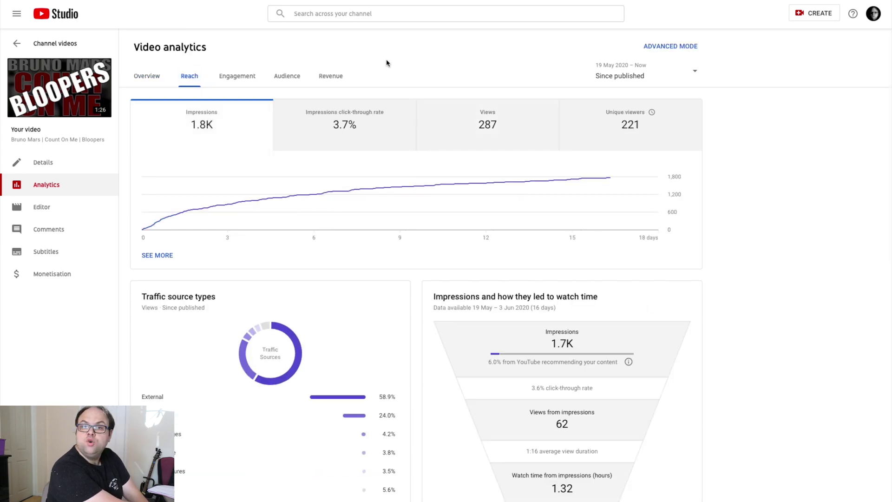
scroll(640, 403, down, 2)
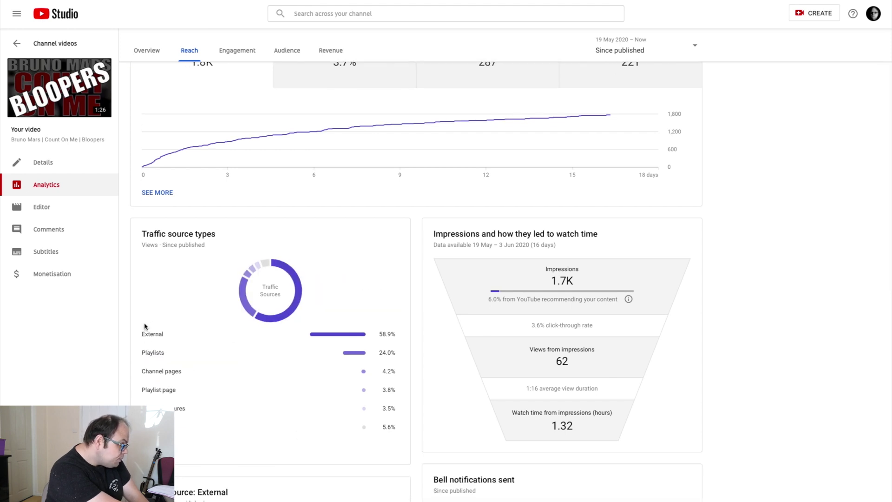
mouse_move(148, 335)
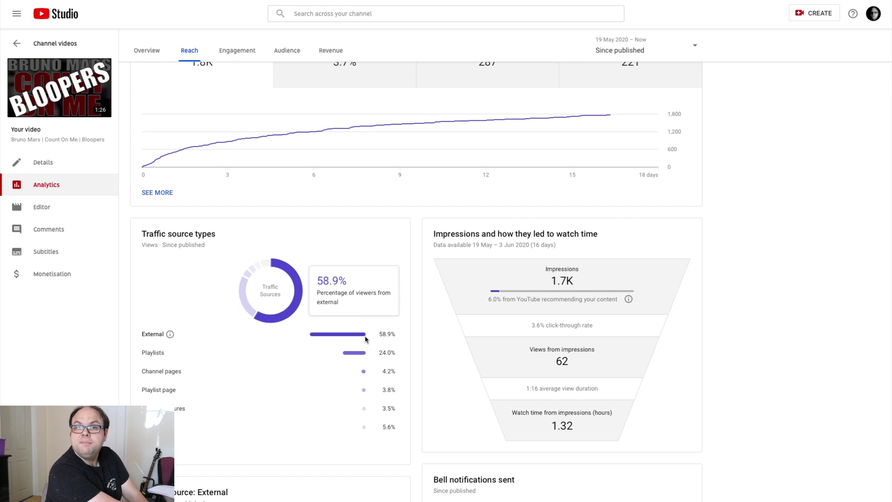
scroll(366, 339, down, 3)
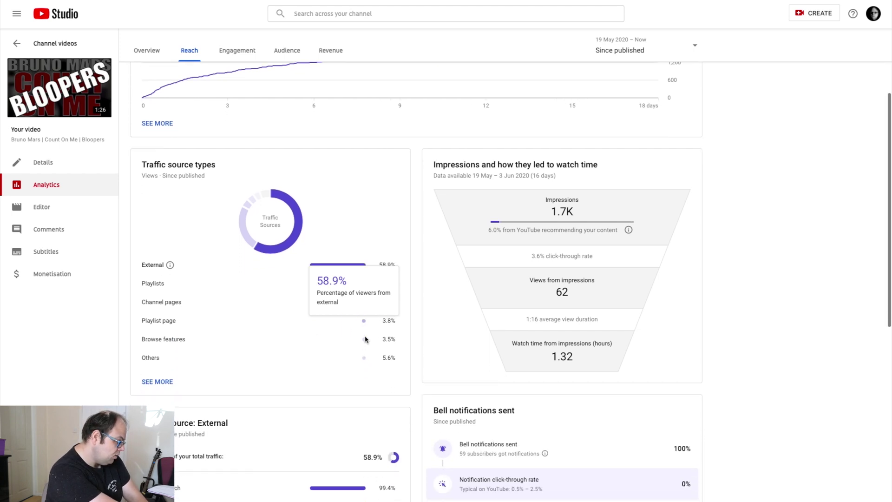
scroll(364, 336, down, 3)
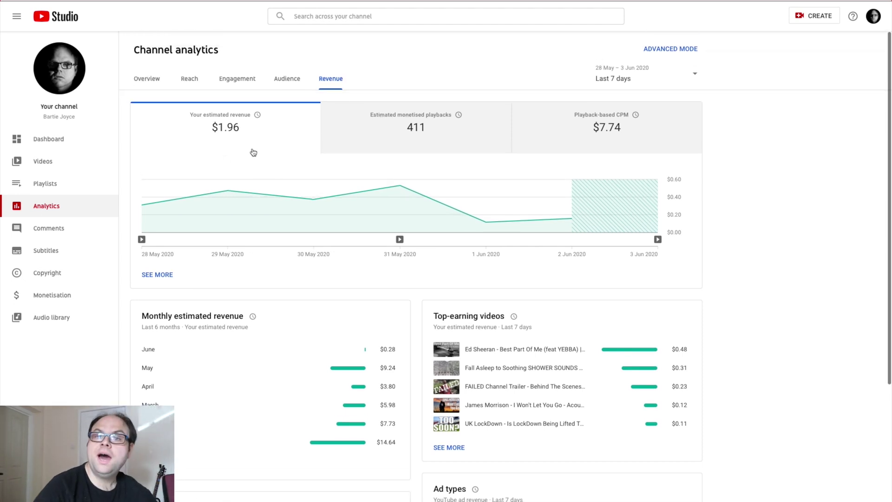
- Examine the channel's monthly estimated revenue in its detailed report for the last 365 days, and check the available date ranges
scroll(209, 279, down, 3)
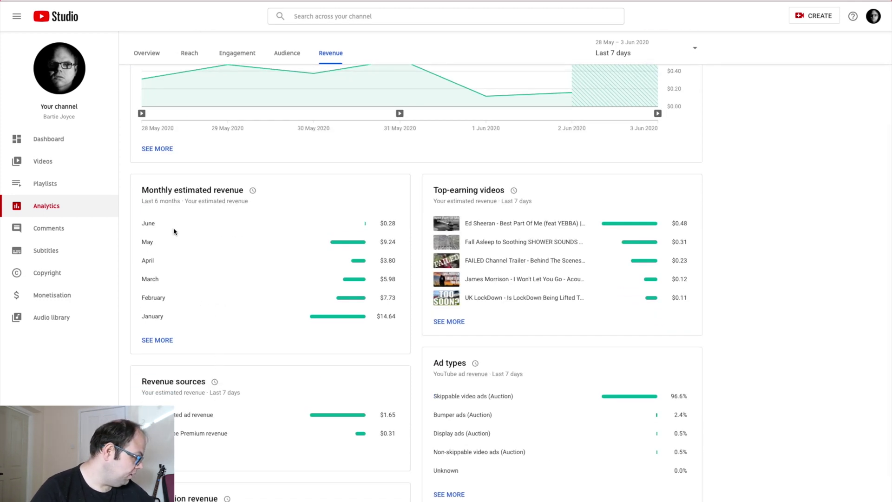
scroll(181, 302, down, 1)
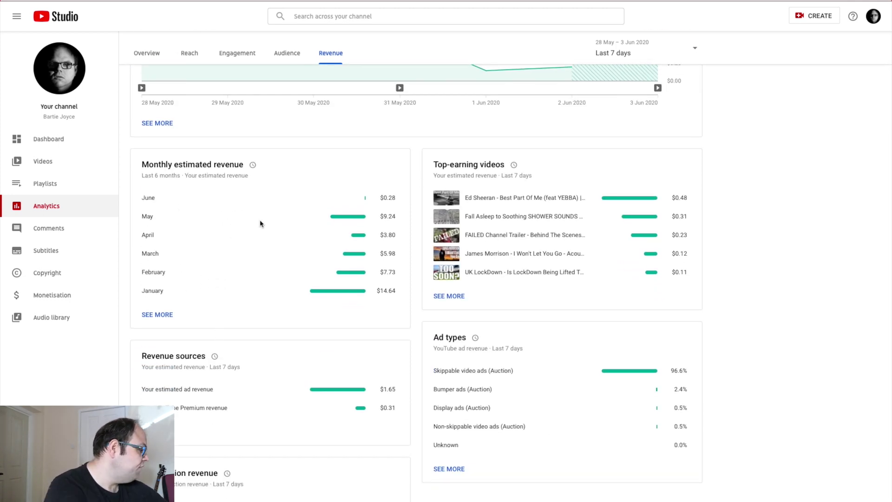
click(148, 316)
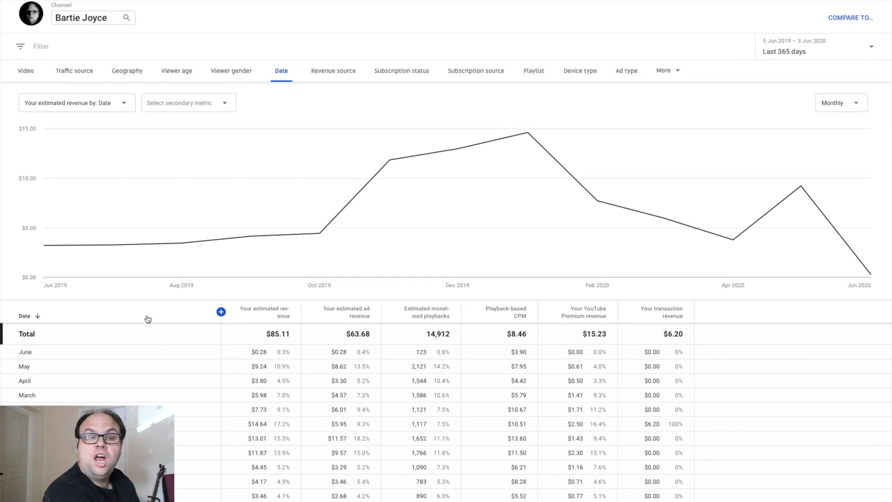
scroll(148, 319, down, 1)
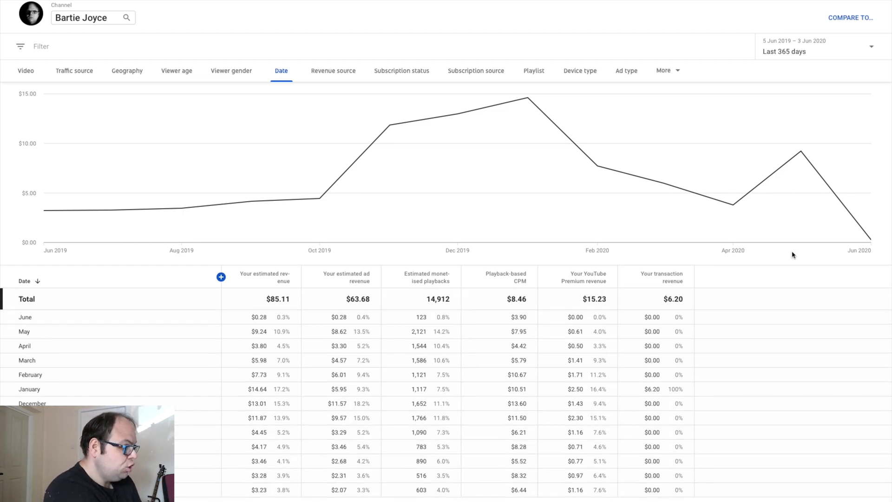
scroll(791, 254, up, 1)
click(813, 55)
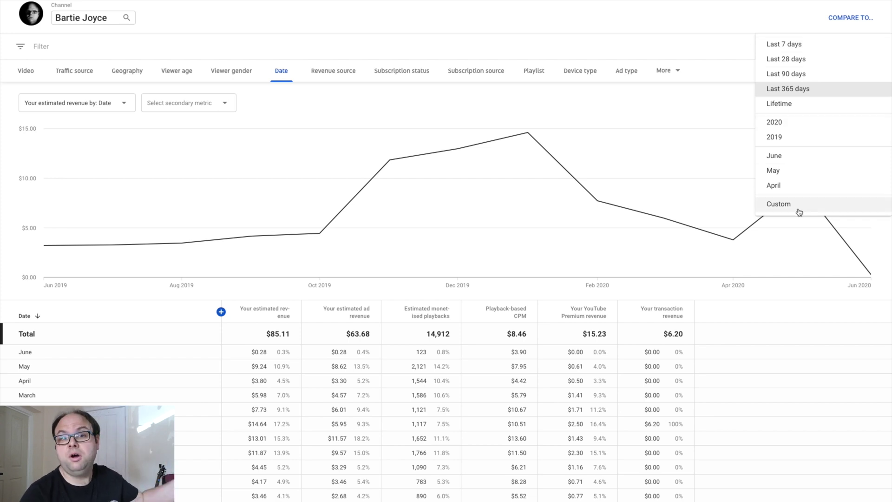
click(716, 117)
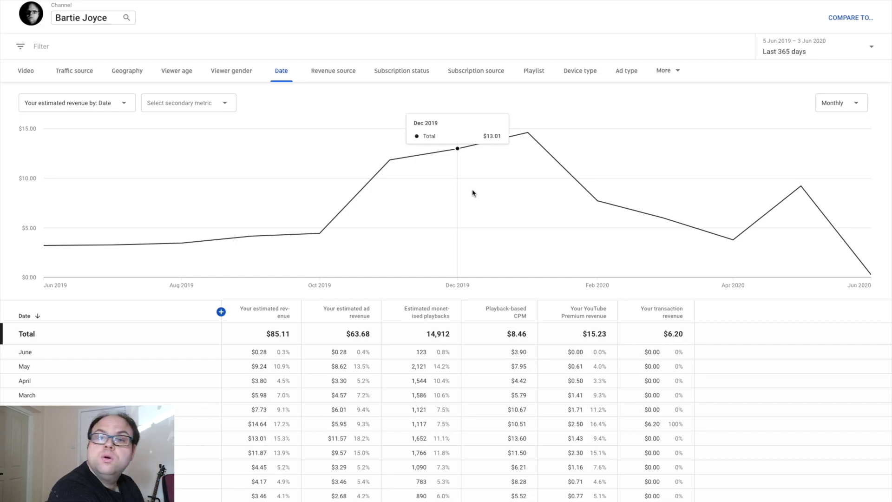
- Close the monthly revenue breakdown and show the detailed report of the channel's top-earning videos for the last 7 days
click(872, 10)
scroll(302, 260, down, 1)
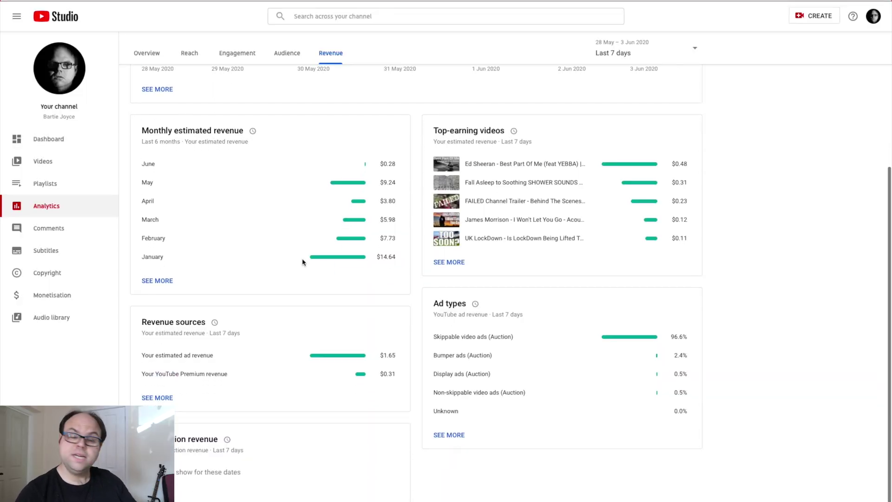
click(450, 263)
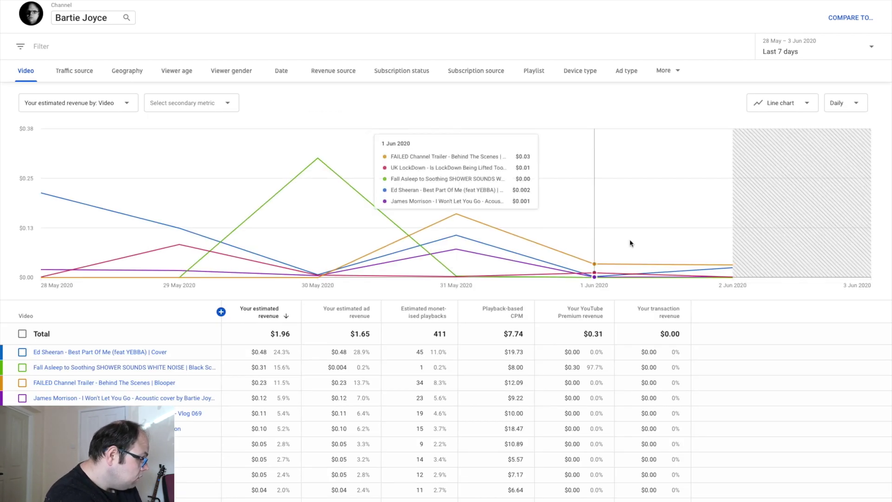
- Switch the detailed revenue report of the top-earning videos to the last 365 days and close the report
scroll(726, 366, down, 1)
scroll(726, 368, up, 1)
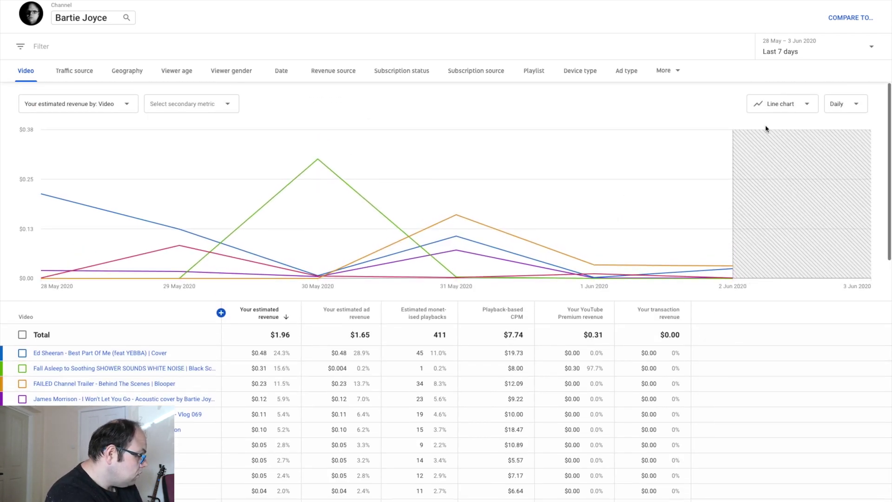
click(793, 53)
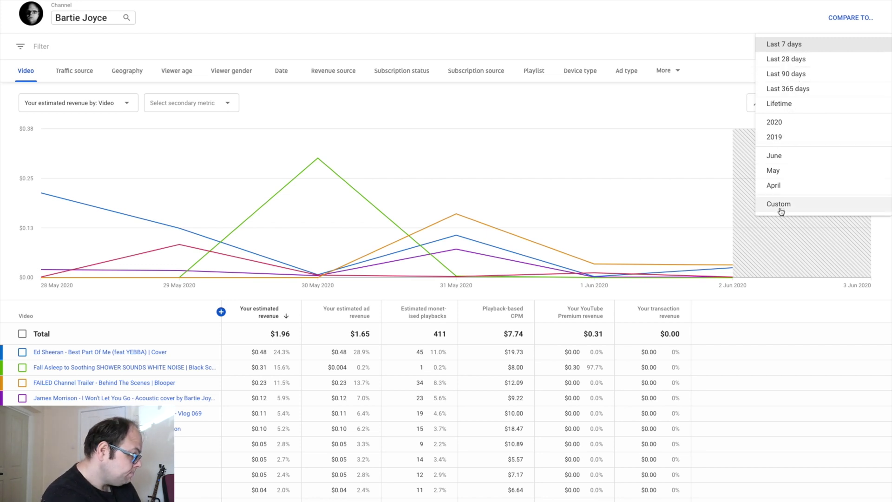
click(787, 89)
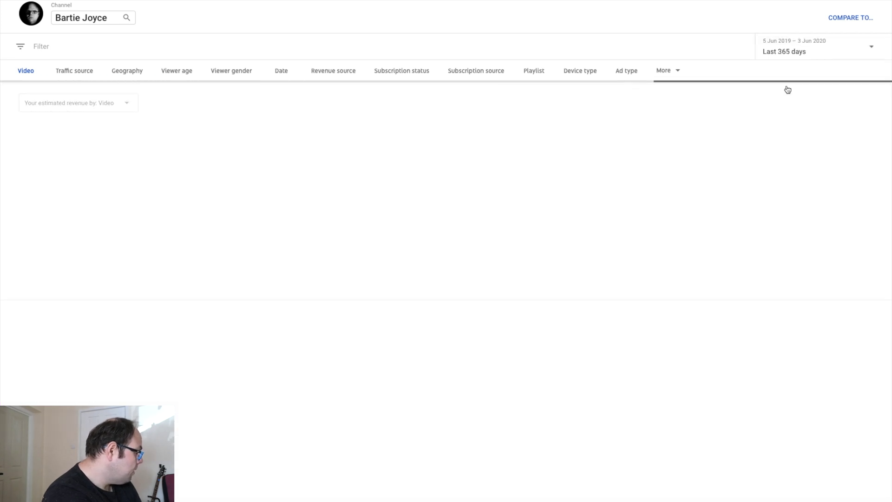
click(871, 3)
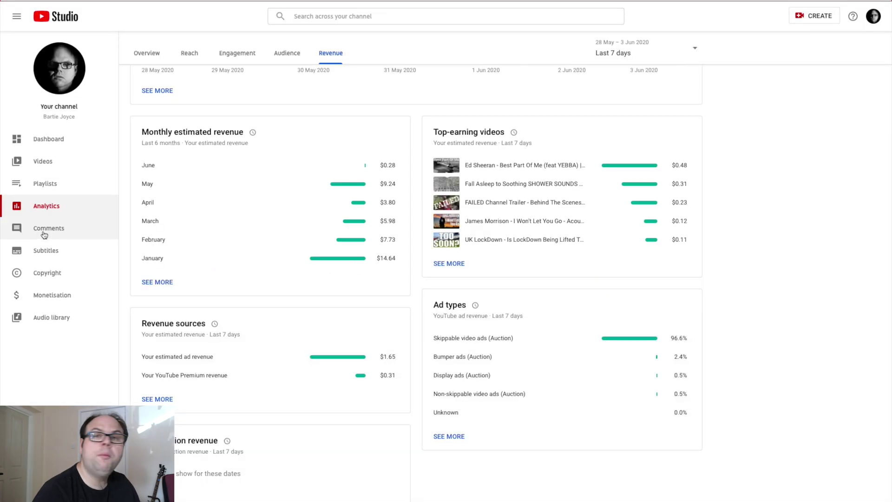
- Examine the channel's published comments that have not been responded to, and check the options of the response status filter
click(44, 232)
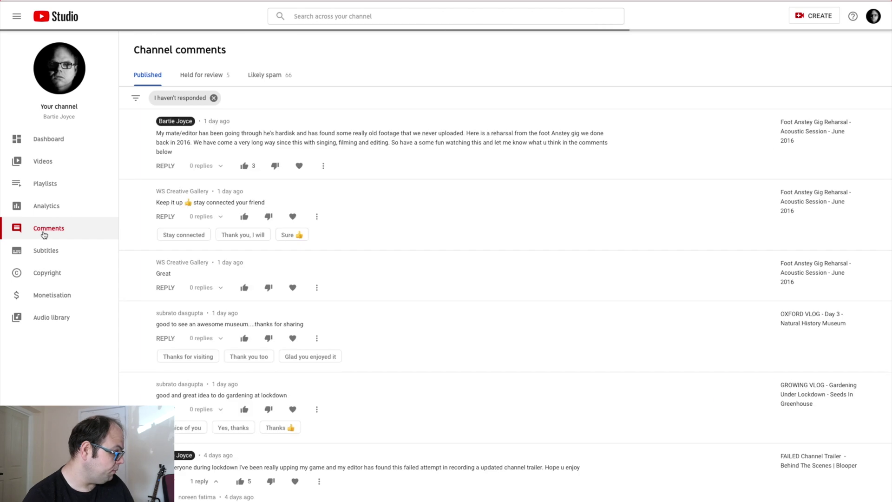
scroll(406, 313, down, 4)
scroll(405, 313, down, 15)
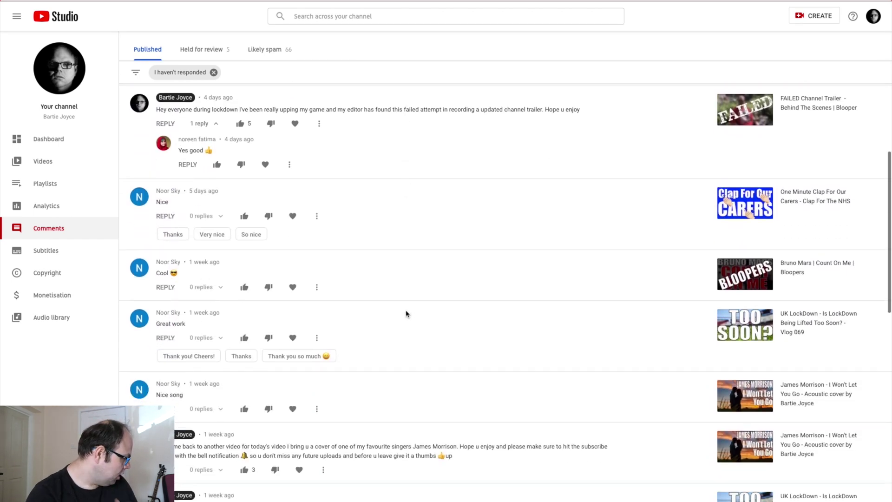
scroll(406, 314, down, 3)
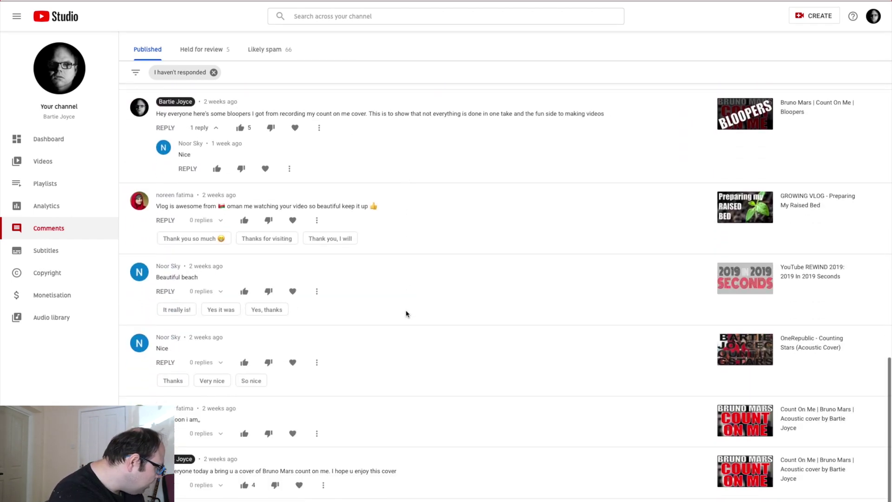
scroll(406, 314, up, 15)
scroll(406, 313, up, 7)
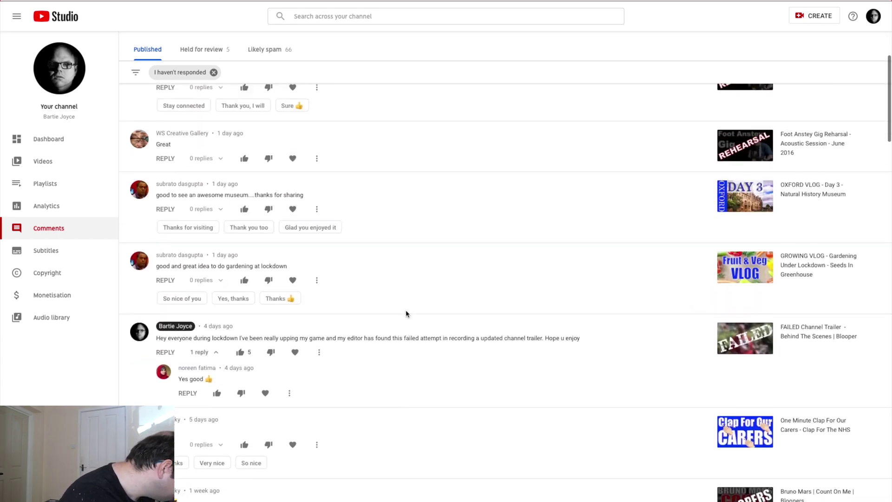
click(181, 73)
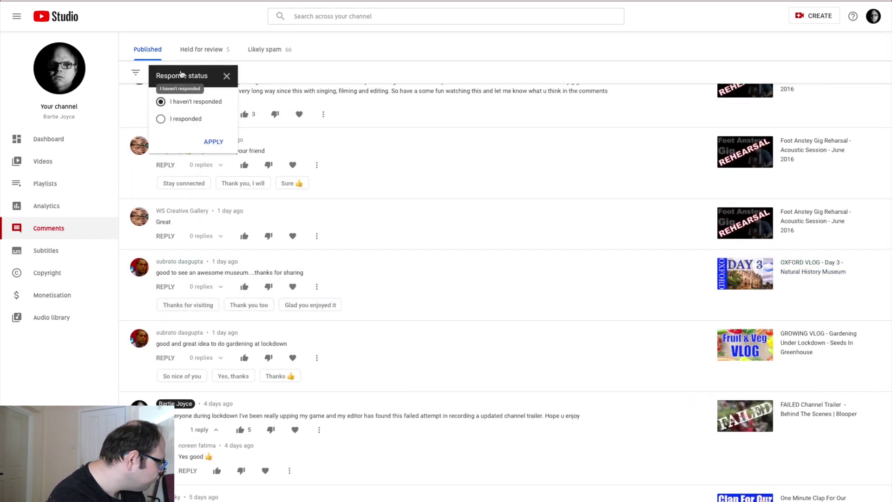
key(Escape)
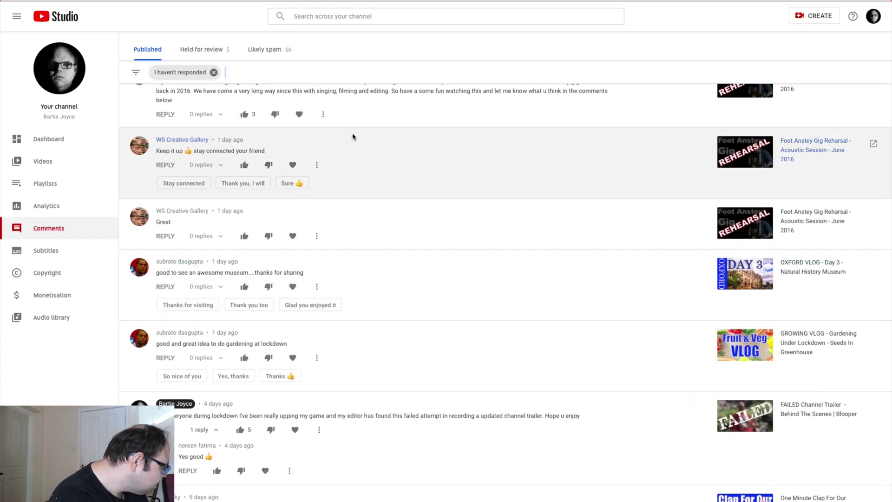
scroll(406, 153, up, 2)
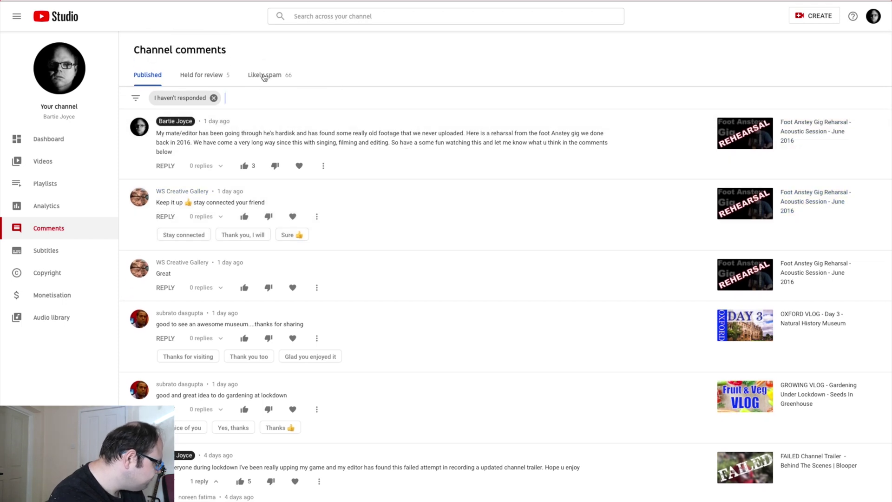
- Examine the channel comments marked as likely spam and those held for review, and return to the published comments
click(265, 75)
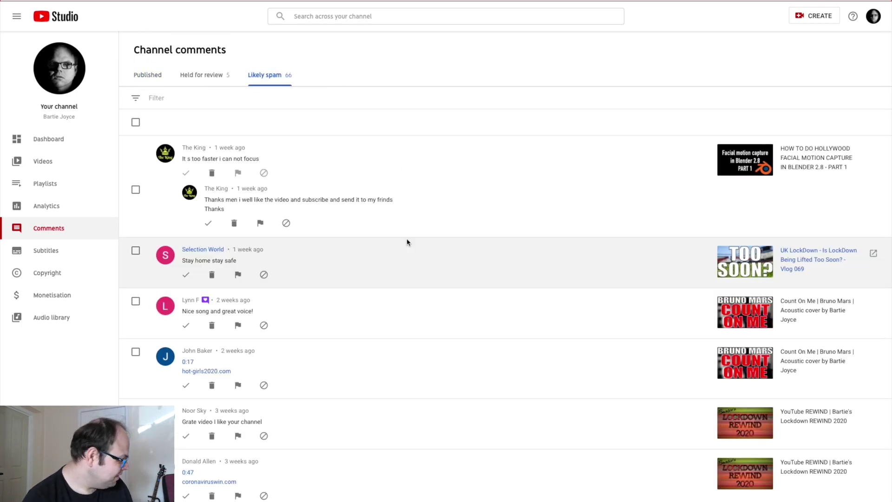
scroll(407, 242, down, 2)
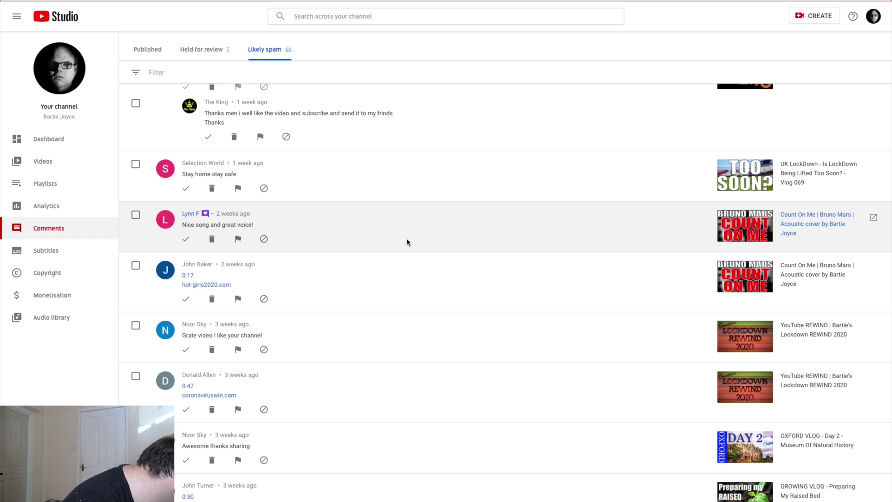
scroll(408, 241, up, 2)
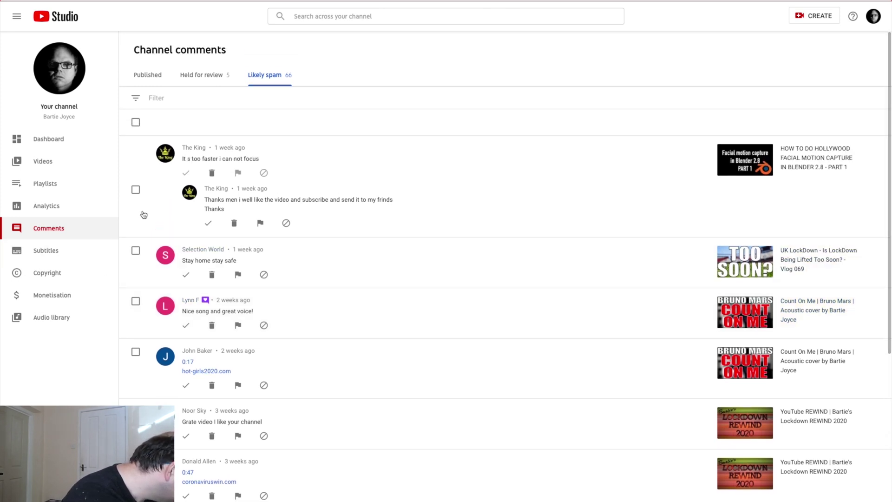
click(204, 79)
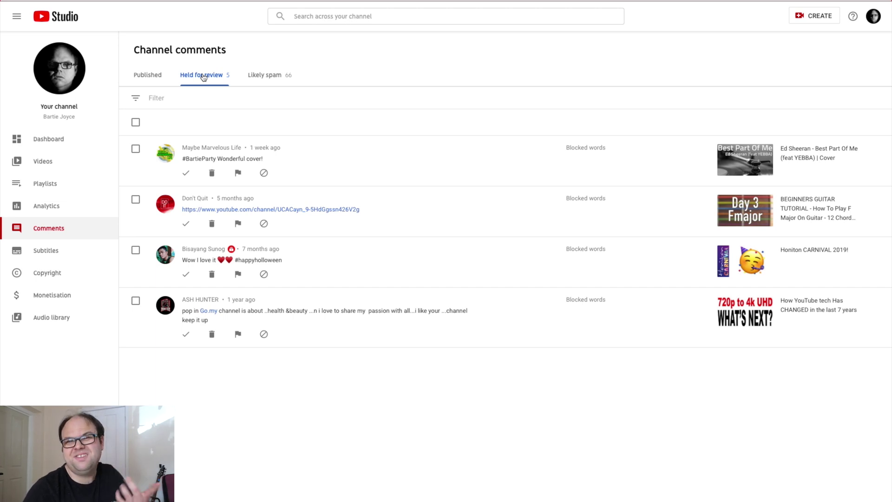
click(147, 78)
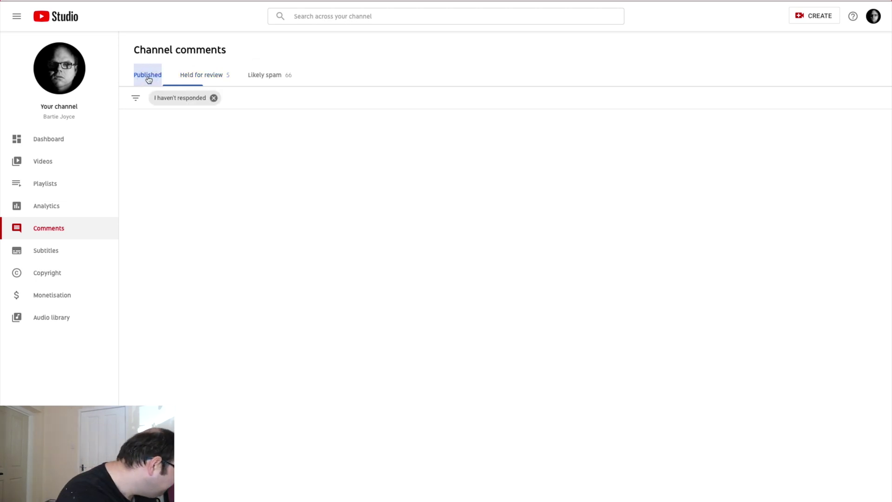
- View the channel's subtitles list, and return to the channel analytics overview to examine the realtime views of the last 48 hours
click(43, 253)
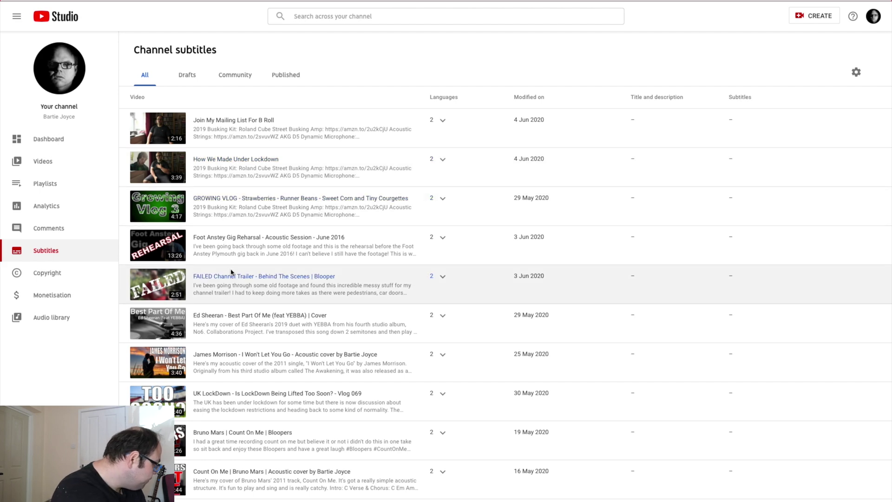
click(44, 206)
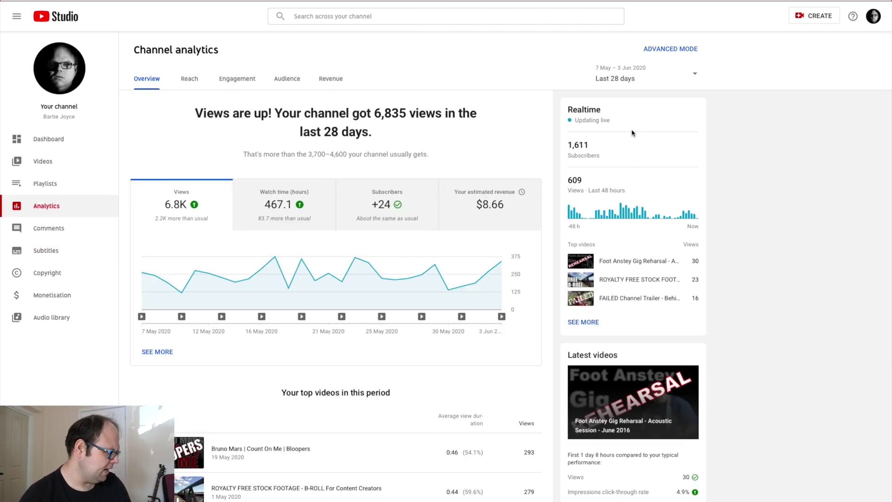
mouse_move(642, 210)
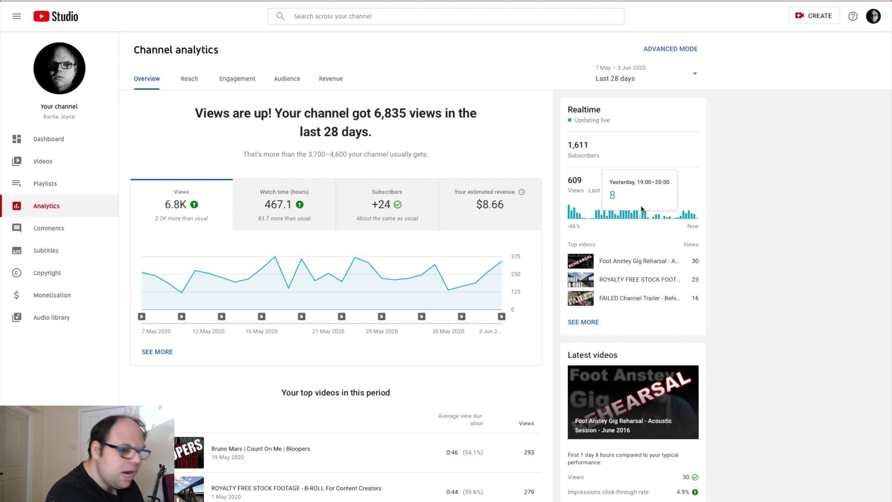